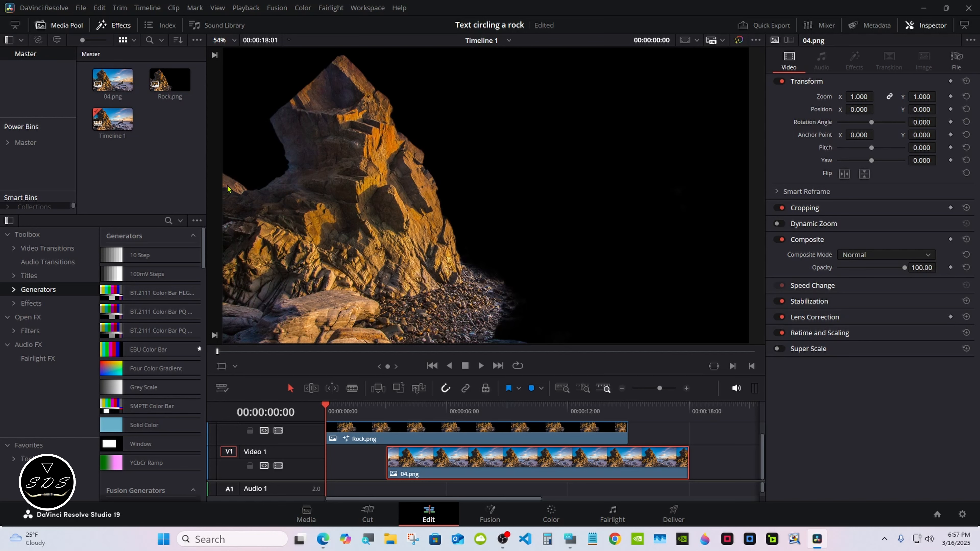
# Move the 04.png clip to the timeline start beneath Rock.png, disable the Video 1 track, and save
pyautogui.moveTo(448, 466); pyautogui.dragTo(385, 465)
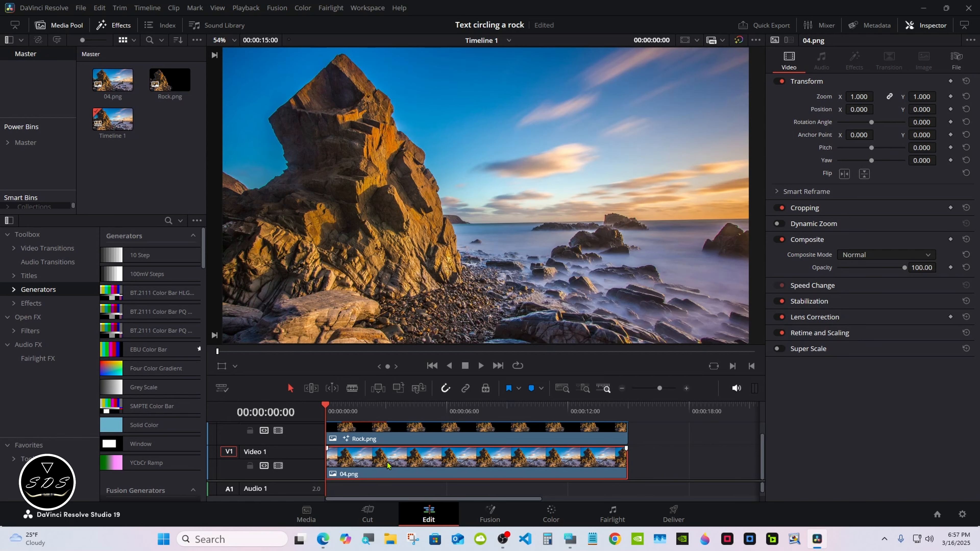
pyautogui.hotkey('ctrl', 'a')
pyautogui.click(278, 466)
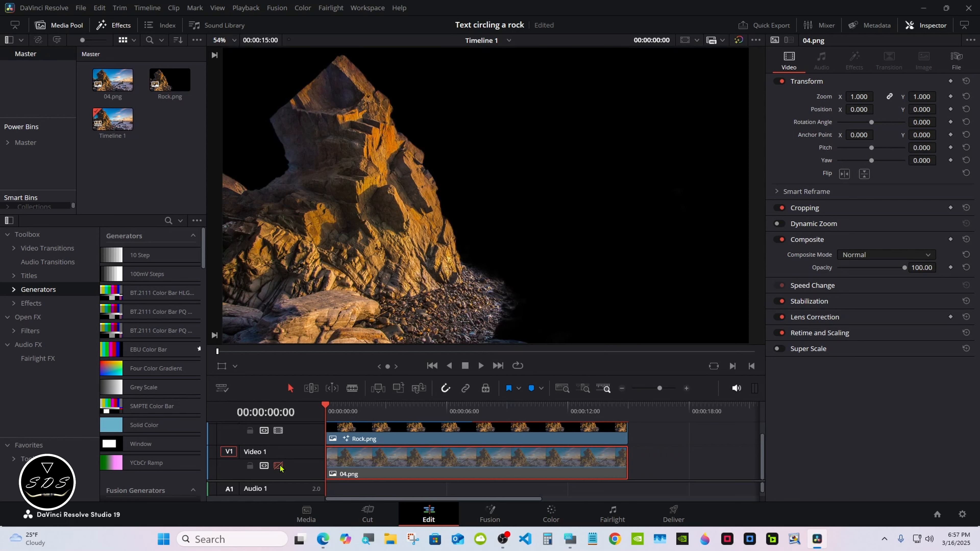
pyautogui.hotkey('ctrl', 's')
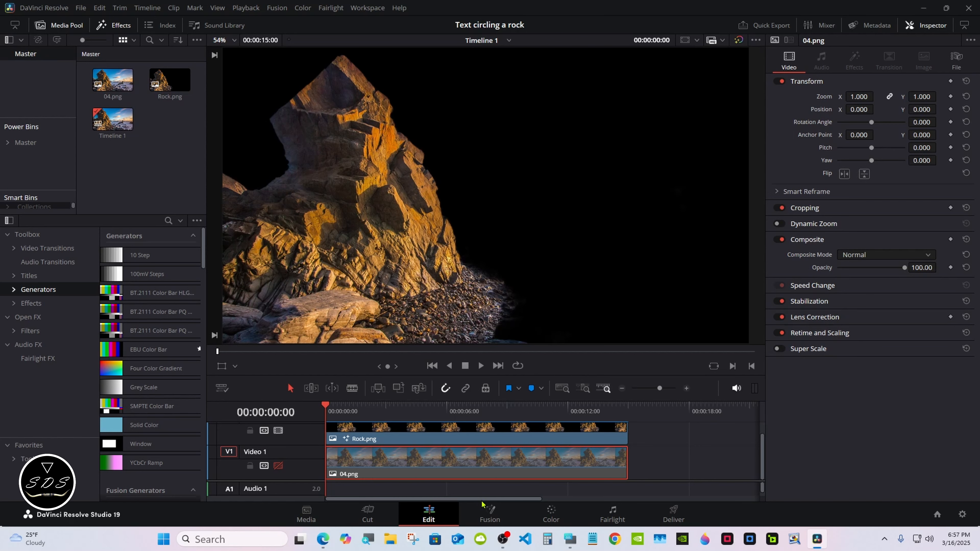
# Open the Rock.png clip in the Fusion page and reposition its MediaIn1 and MediaOut1 nodes in the node area
pyautogui.click(490, 512)
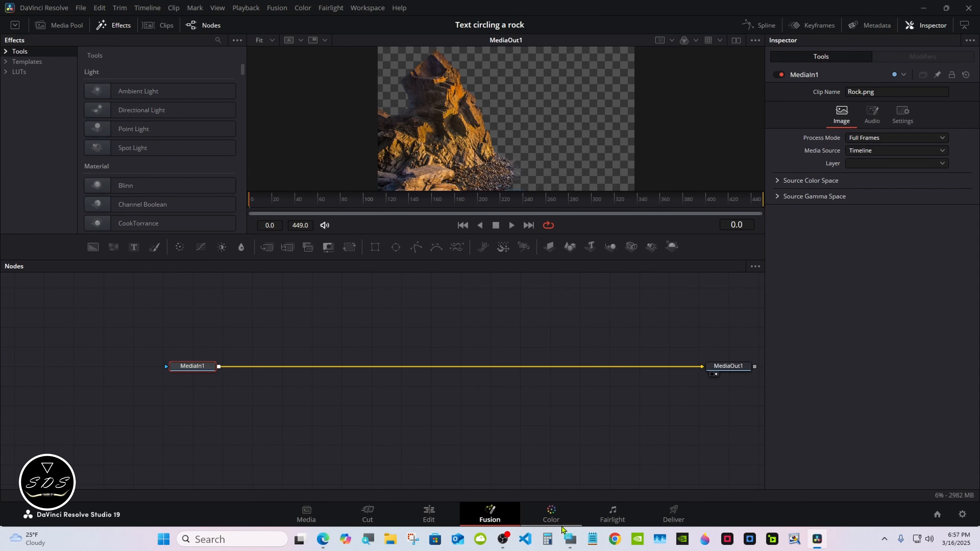
pyautogui.click(570, 538)
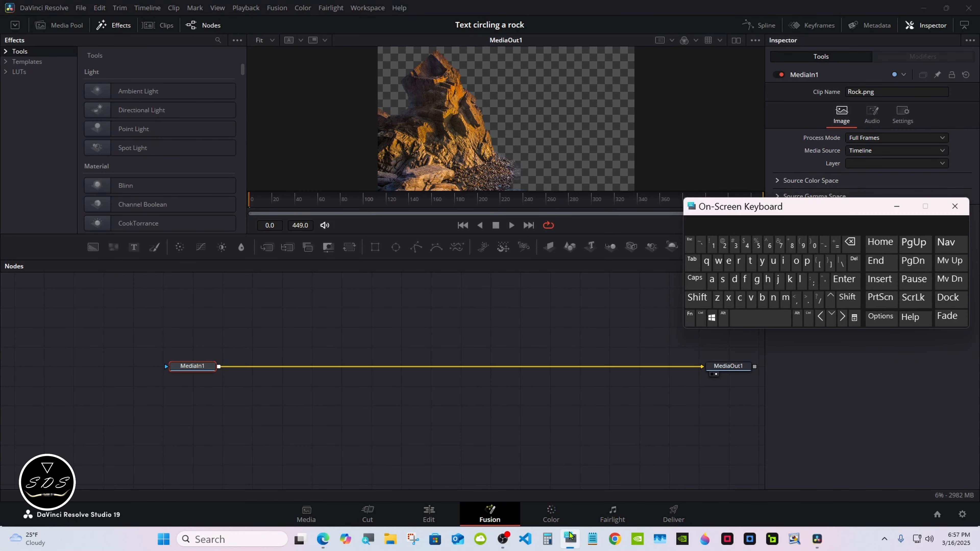
pyautogui.moveTo(777, 216); pyautogui.dragTo(777, 388)
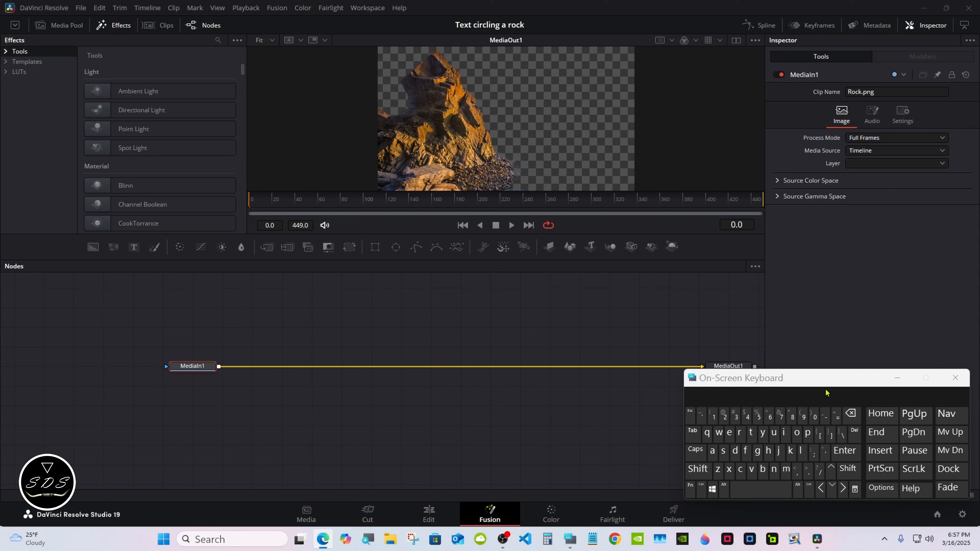
pyautogui.doubleClick(831, 382)
pyautogui.moveTo(205, 367); pyautogui.dragTo(323, 386)
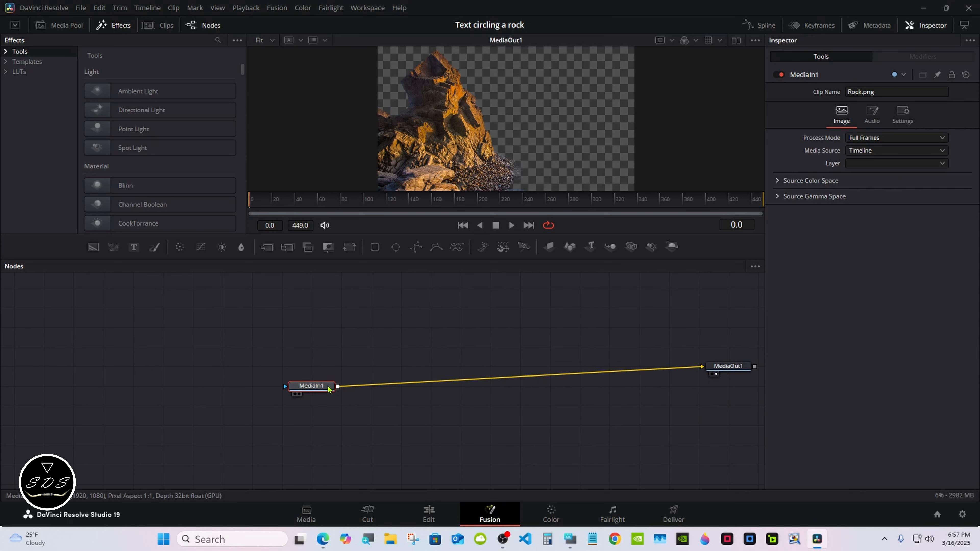
pyautogui.moveTo(738, 372); pyautogui.dragTo(677, 391)
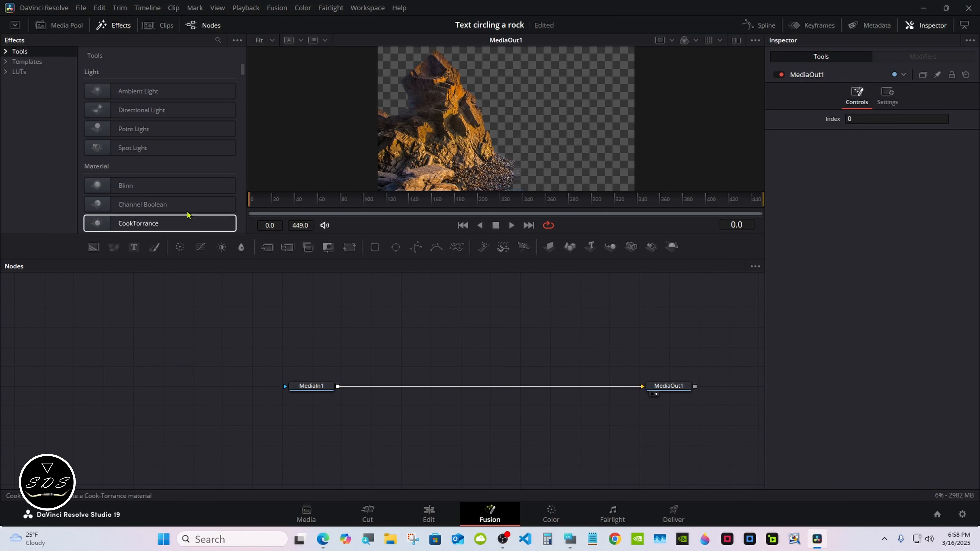
# Add Rock.png from the media pool as a second media node above MediaIn1
pyautogui.click(106, 27)
pyautogui.click(81, 27)
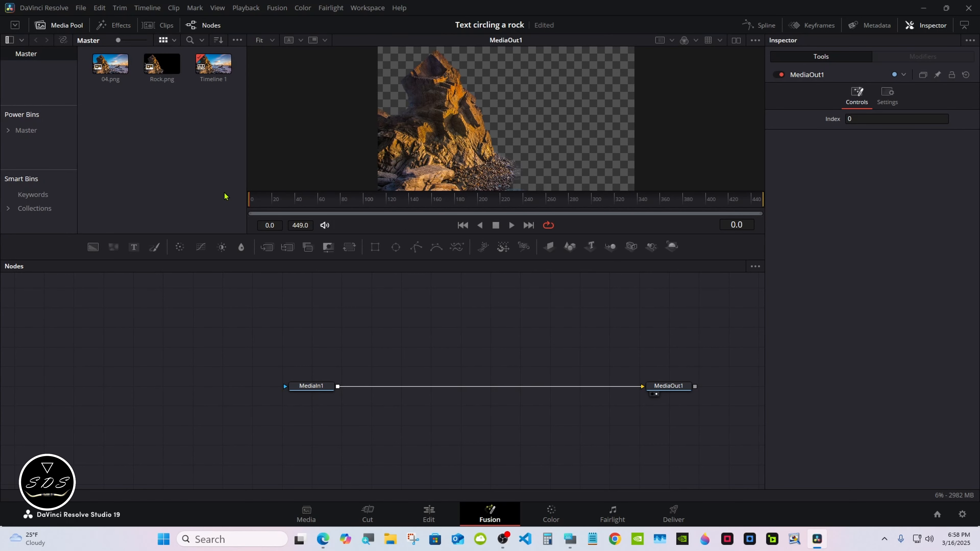
pyautogui.moveTo(162, 64); pyautogui.dragTo(324, 315)
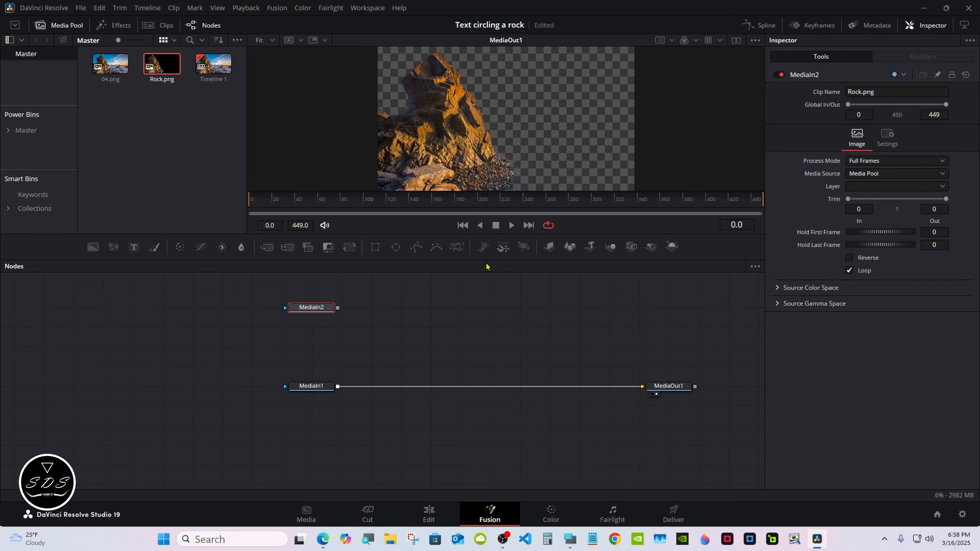
# Switch to two side-by-side viewers with the MediaOut1 view enlarged, and attach an Image Plane 3D to MediaIn2
pyautogui.click(735, 42)
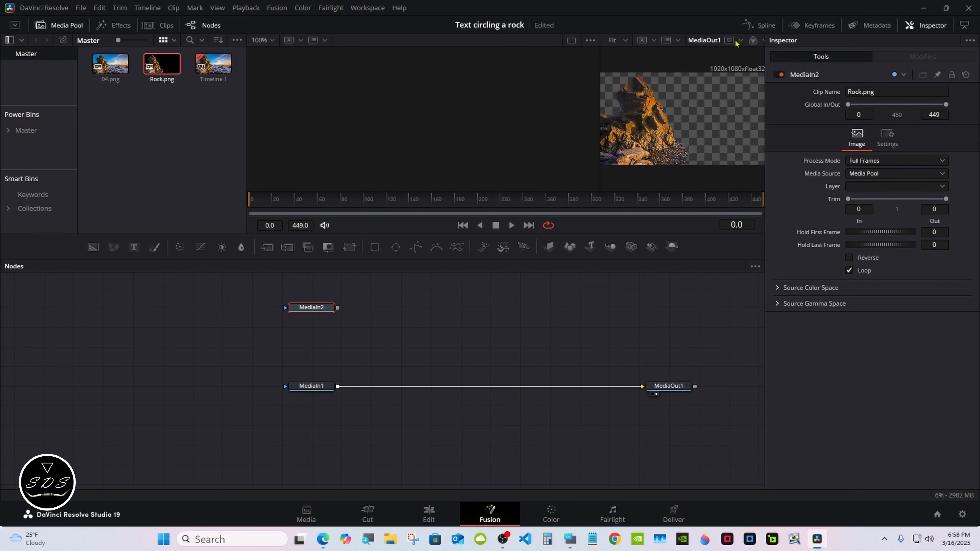
pyautogui.moveTo(600, 108); pyautogui.dragTo(514, 105)
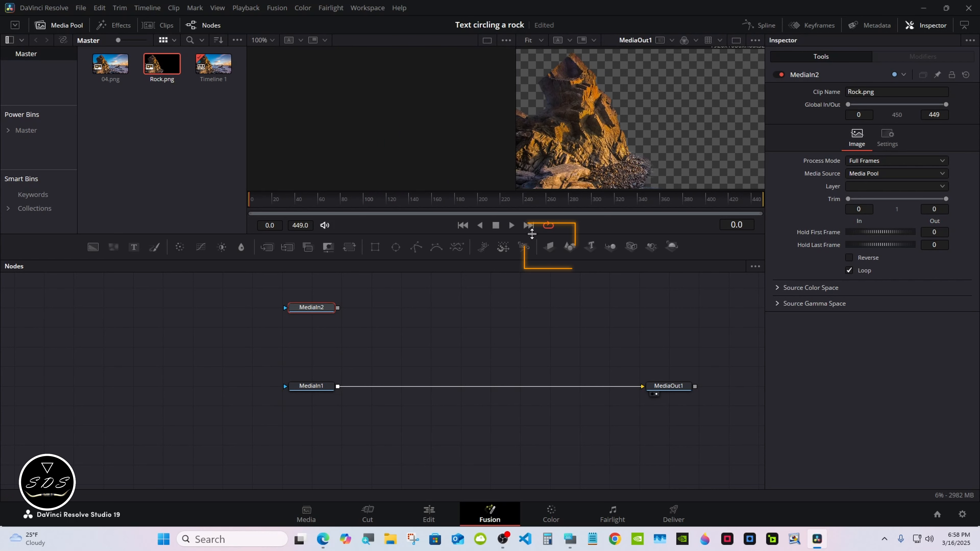
pyautogui.click(550, 247)
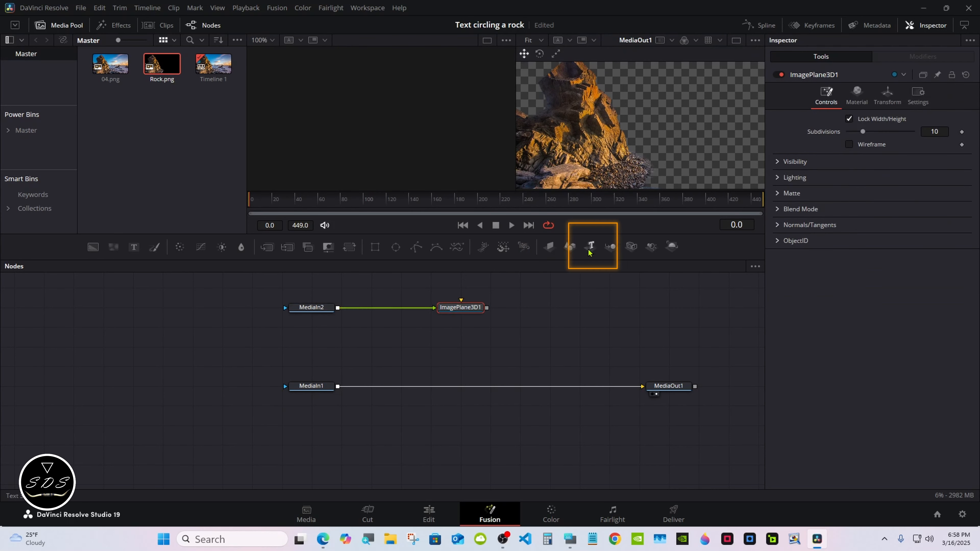
# Add a Text 3D node between the two media nodes and set its text to "BEAUTIFUL PLACE"
pyautogui.moveTo(591, 252); pyautogui.dragTo(312, 346)
pyautogui.click(569, 538)
pyautogui.moveTo(733, 374); pyautogui.dragTo(567, 379)
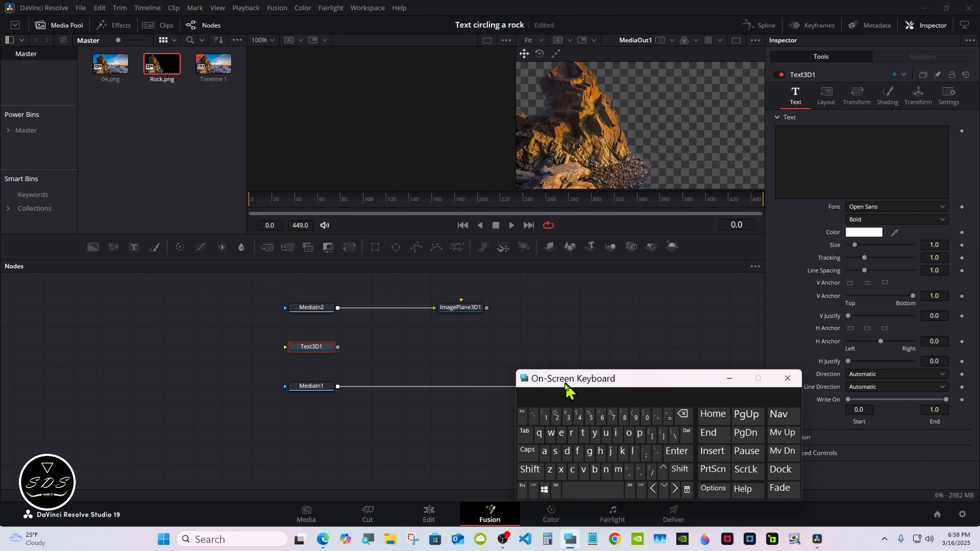
pyautogui.click(794, 149)
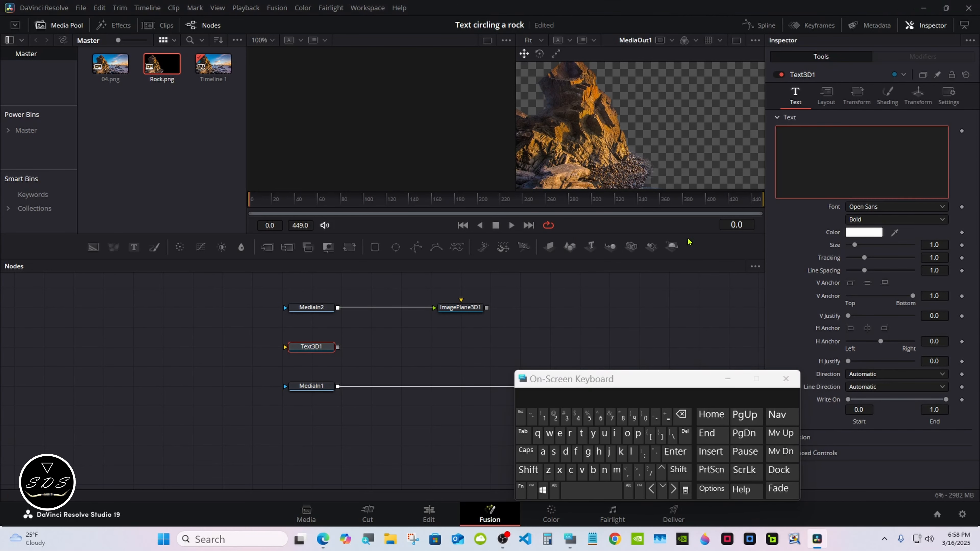
pyautogui.click(528, 469)
pyautogui.click(525, 452)
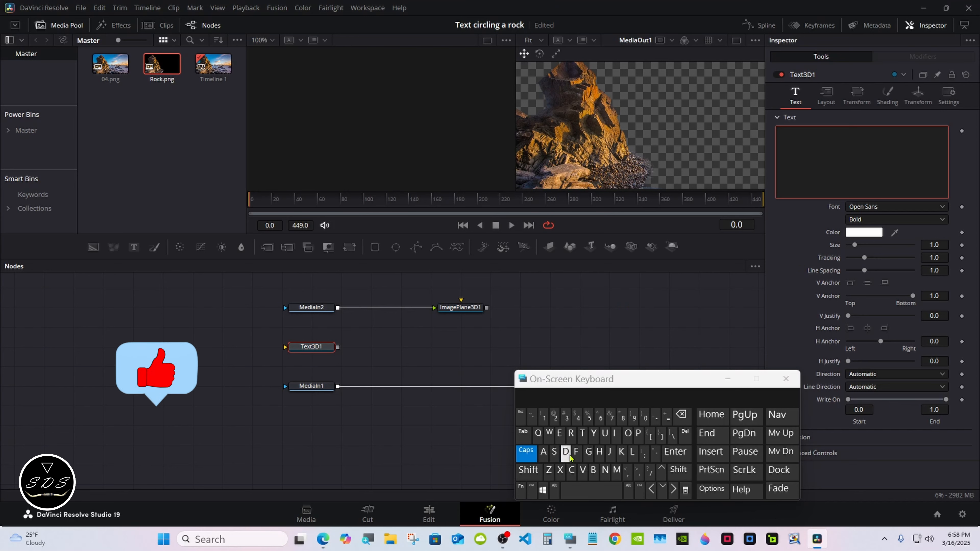
pyautogui.write('BEAUTIFUL PLACE')
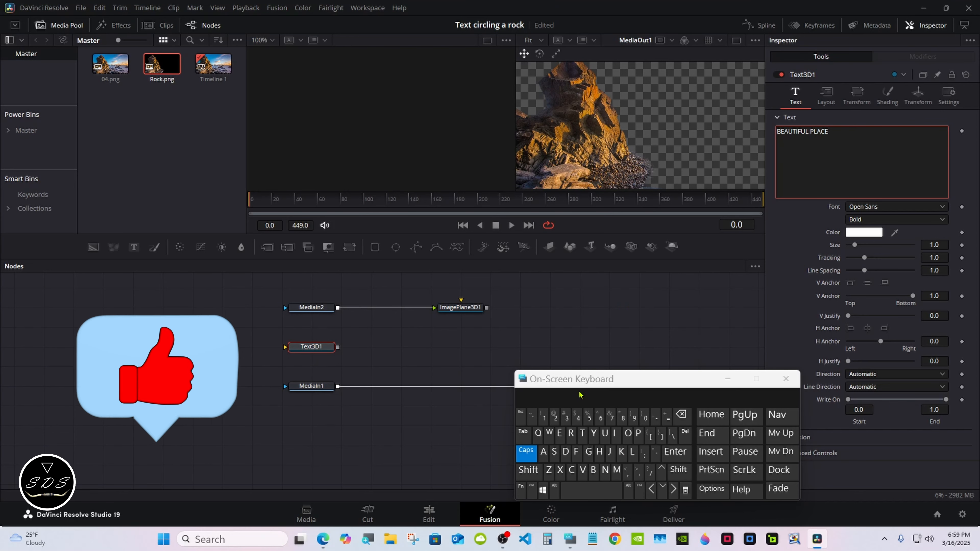
pyautogui.moveTo(568, 384); pyautogui.dragTo(577, 387)
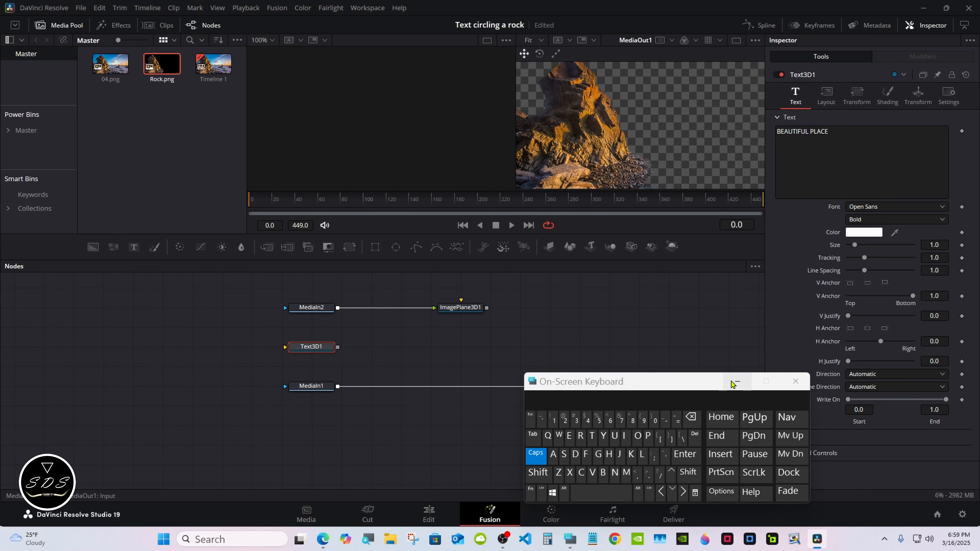
pyautogui.moveTo(699, 384); pyautogui.dragTo(726, 385)
pyautogui.click(560, 461)
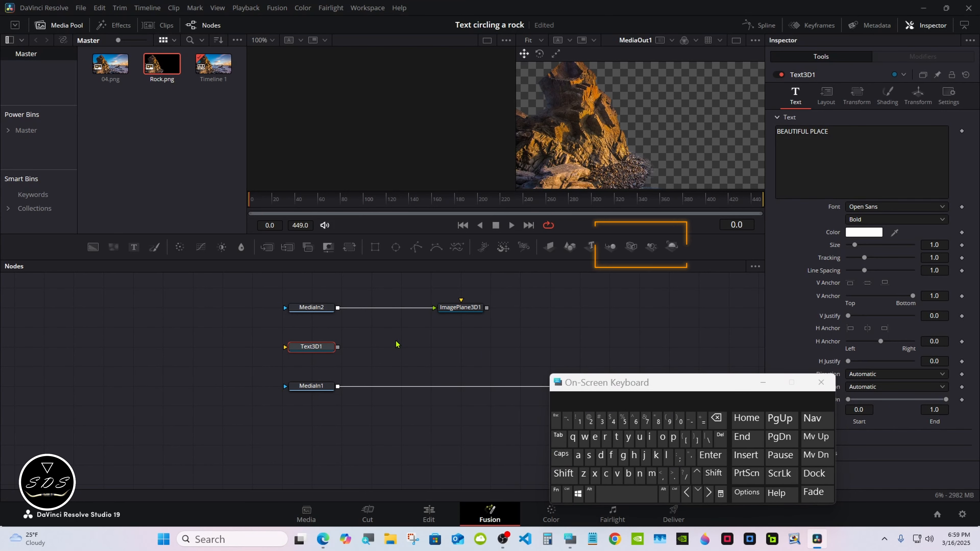
# Connect a Merge 3D with a Spot Light to the Text 3D node and feed it into a Renderer 3D
pyautogui.click(613, 249)
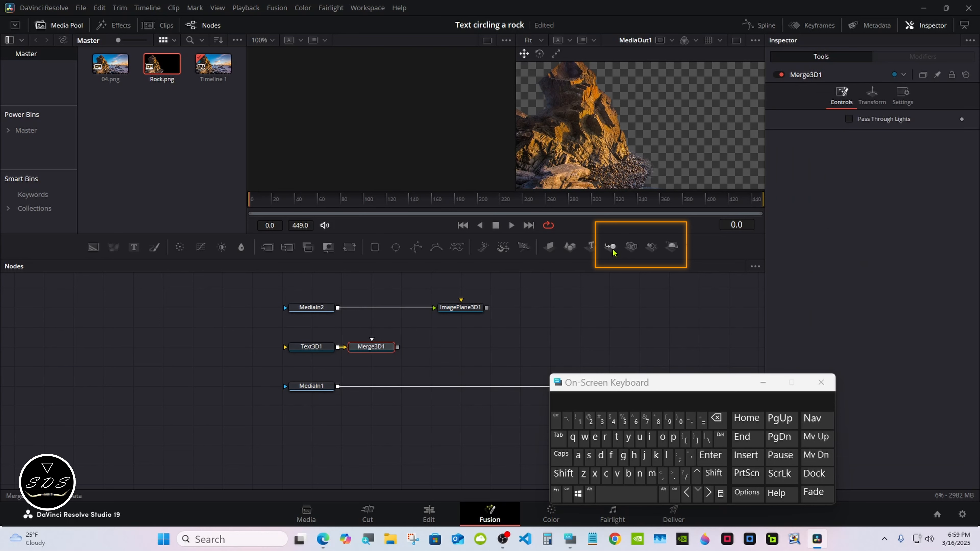
pyautogui.click(650, 249)
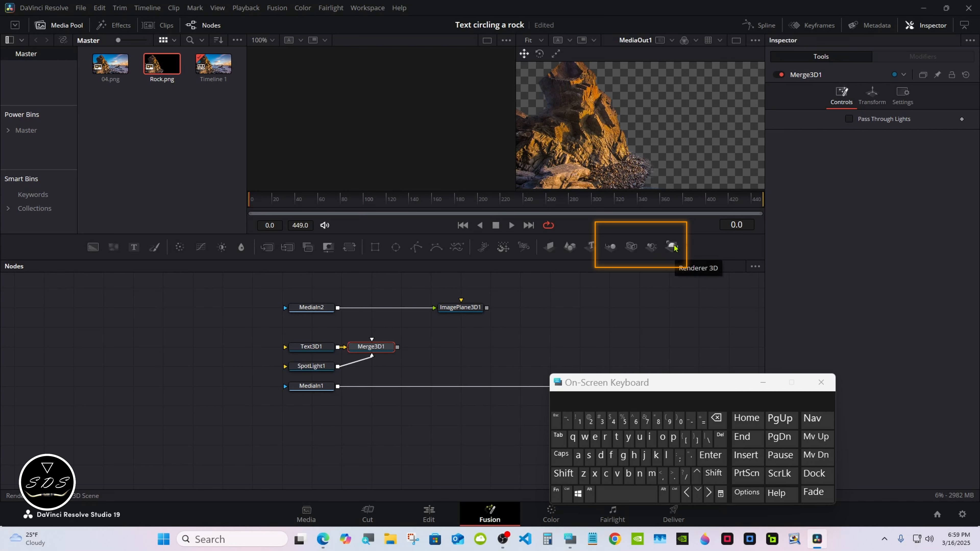
pyautogui.click(673, 248)
pyautogui.moveTo(416, 347); pyautogui.dragTo(548, 347)
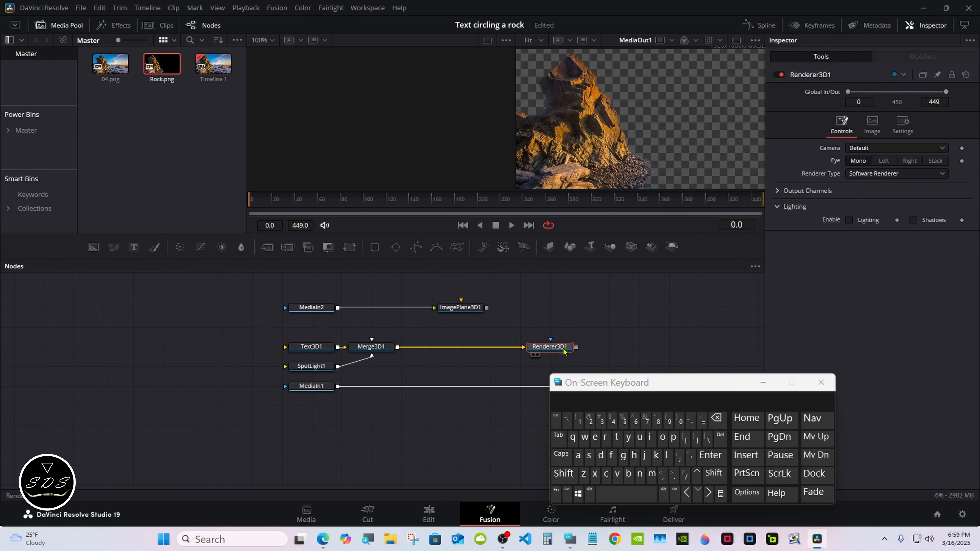
pyautogui.moveTo(611, 388); pyautogui.dragTo(663, 407)
pyautogui.click(814, 402)
# Arrange Merge3D1 and SpotLight1 beside the renderer and shift the MediaIn1 and MediaOut1 row down
pyautogui.click(312, 346)
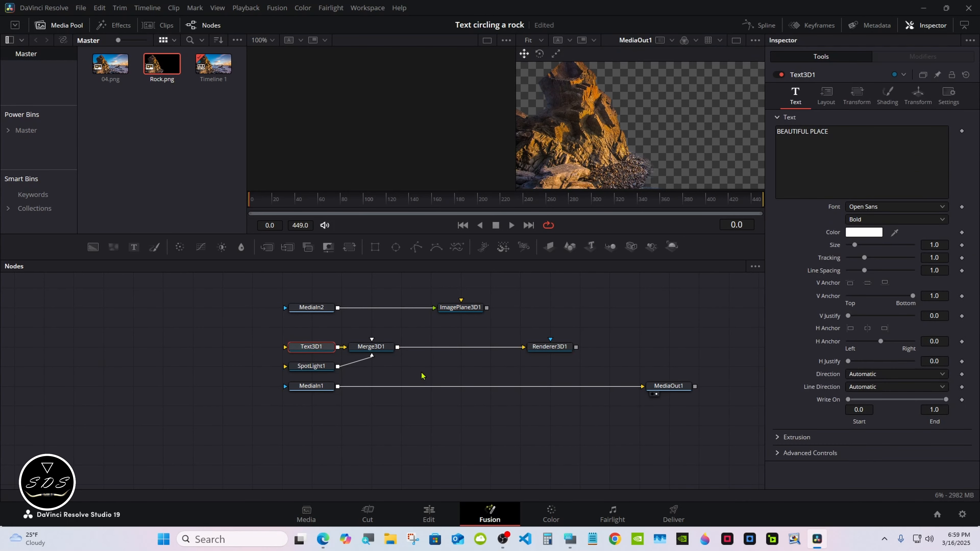
pyautogui.click(569, 536)
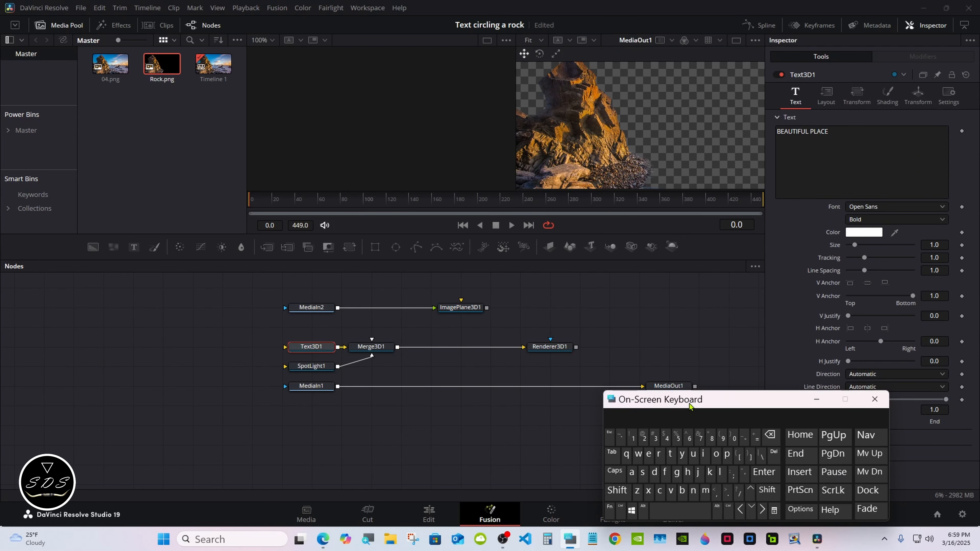
pyautogui.click(814, 401)
pyautogui.moveTo(371, 346); pyautogui.dragTo(490, 346)
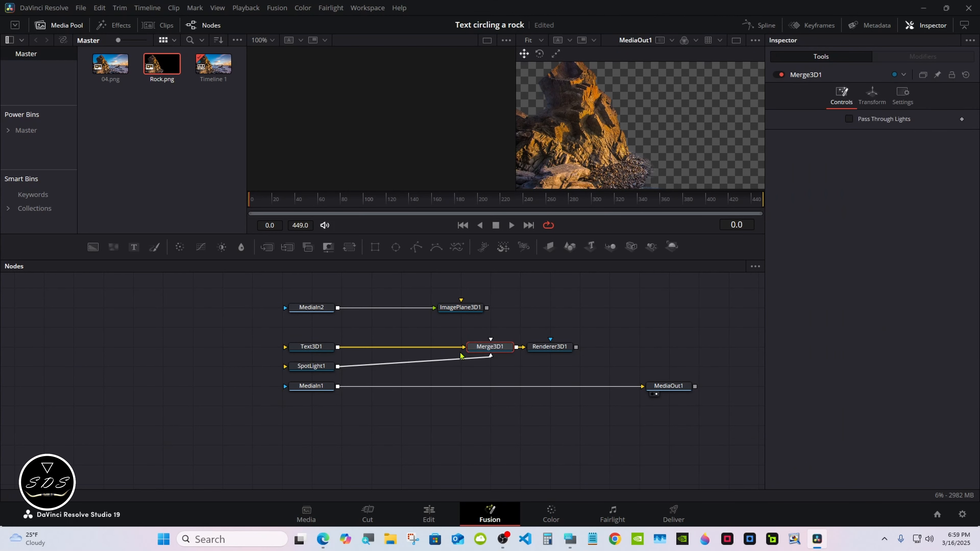
pyautogui.moveTo(328, 366); pyautogui.dragTo(506, 367)
pyautogui.moveTo(311, 386); pyautogui.dragTo(312, 405)
pyautogui.moveTo(669, 386); pyautogui.dragTo(669, 406)
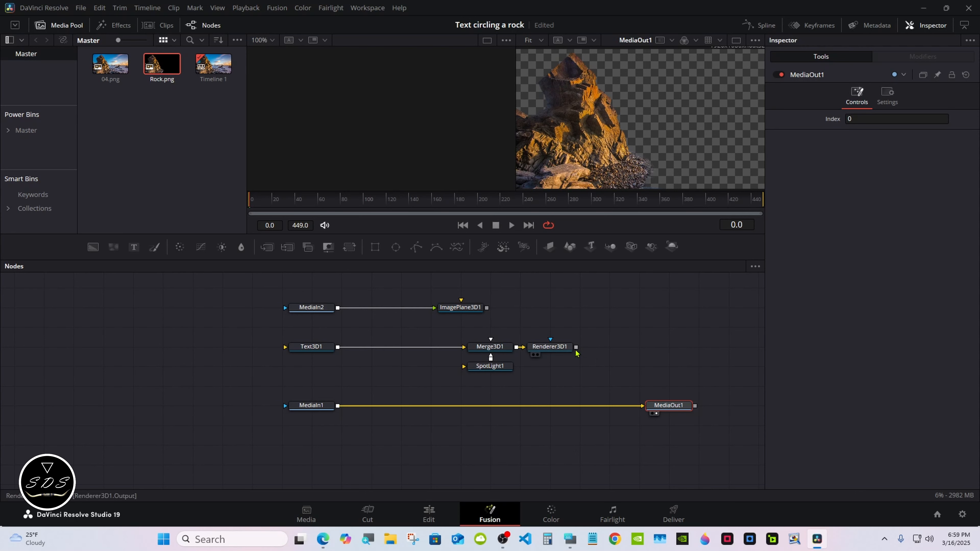
# Merge the Renderer3D1 output over MediaIn1 ahead of MediaOut1, lining up the merge, renderer and spotlight nodes
pyautogui.moveTo(576, 354); pyautogui.dragTo(340, 406)
pyautogui.moveTo(550, 346); pyautogui.dragTo(609, 346)
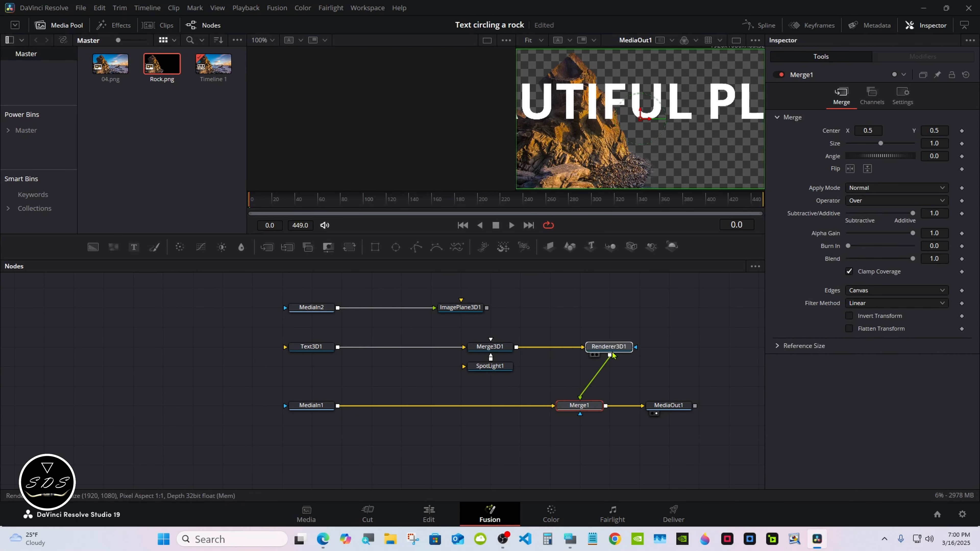
pyautogui.moveTo(549, 405); pyautogui.dragTo(609, 405)
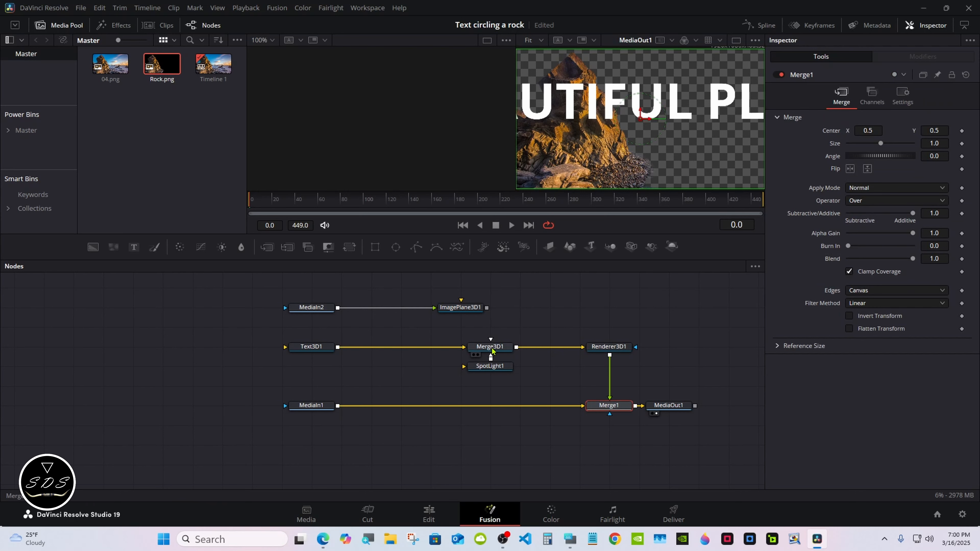
pyautogui.moveTo(492, 350); pyautogui.dragTo(550, 366)
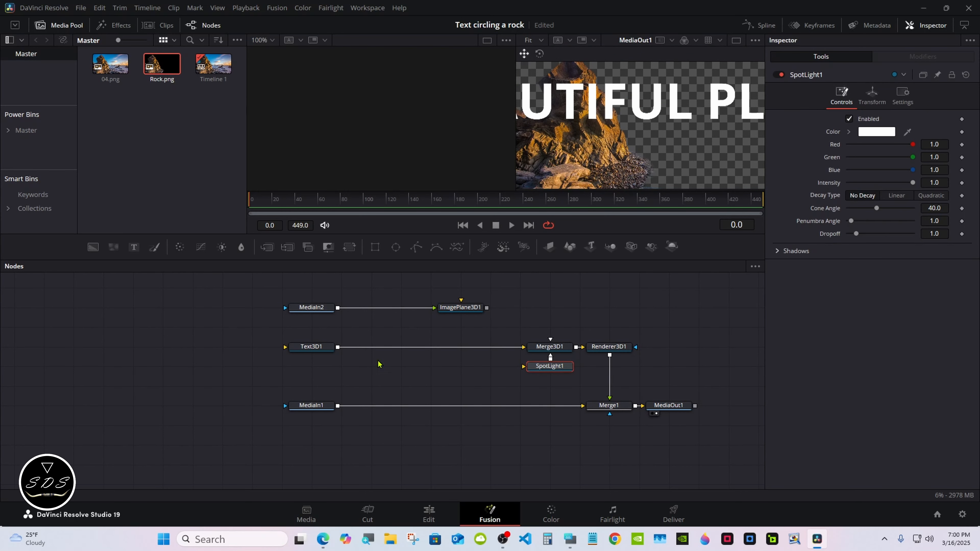
# Insert a second Merge 3D between Text3D1 and Merge3D1, placed just before Merge3D1
pyautogui.click(330, 350)
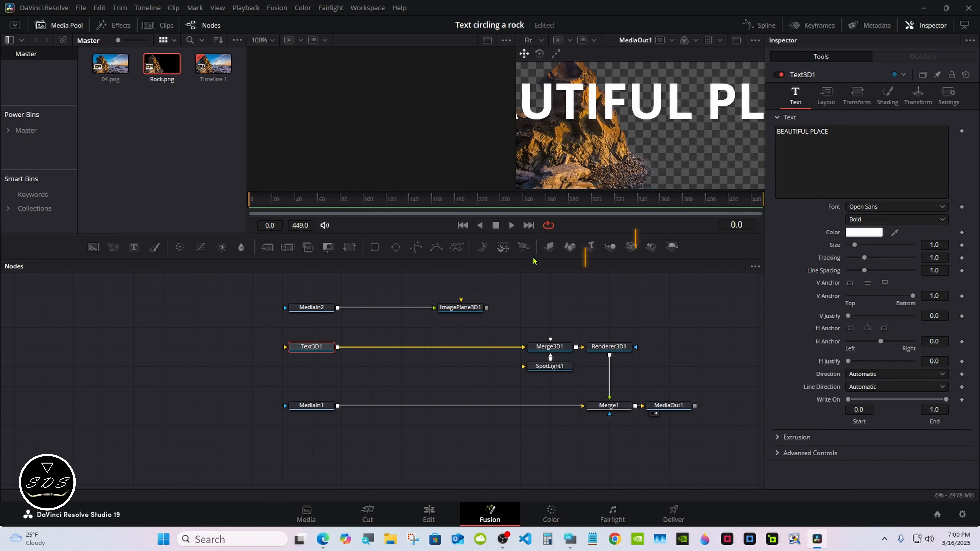
pyautogui.click(611, 252)
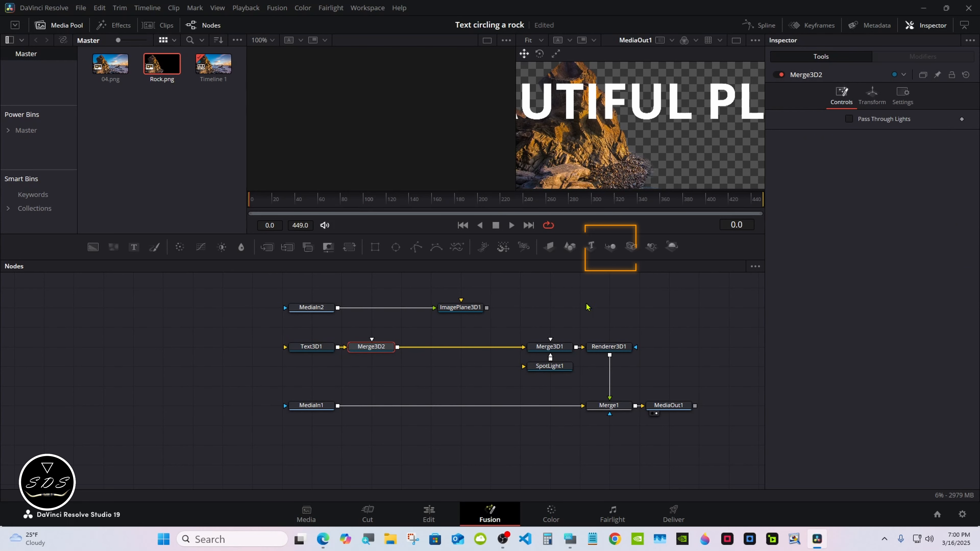
pyautogui.moveTo(372, 347); pyautogui.dragTo(487, 347)
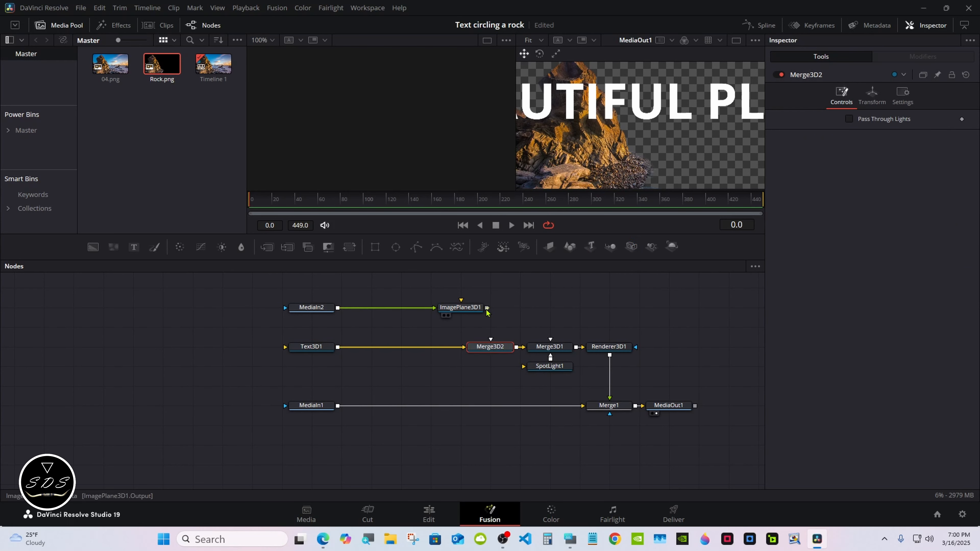
# Connect ImagePlane3D1 into Merge3D2, tidy its position, and show Merge3D2 in the empty viewer
pyautogui.moveTo(487, 308); pyautogui.dragTo(490, 347)
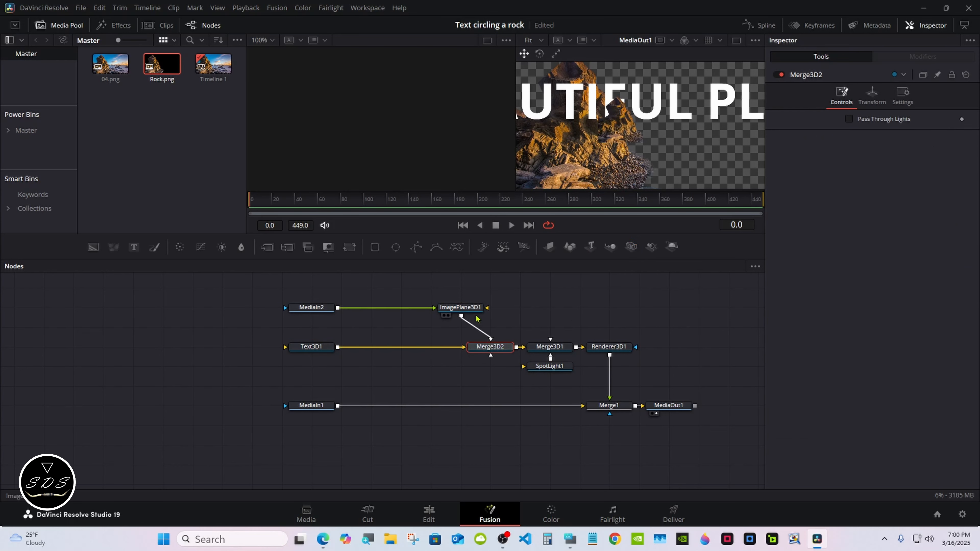
pyautogui.moveTo(461, 308); pyautogui.dragTo(431, 308)
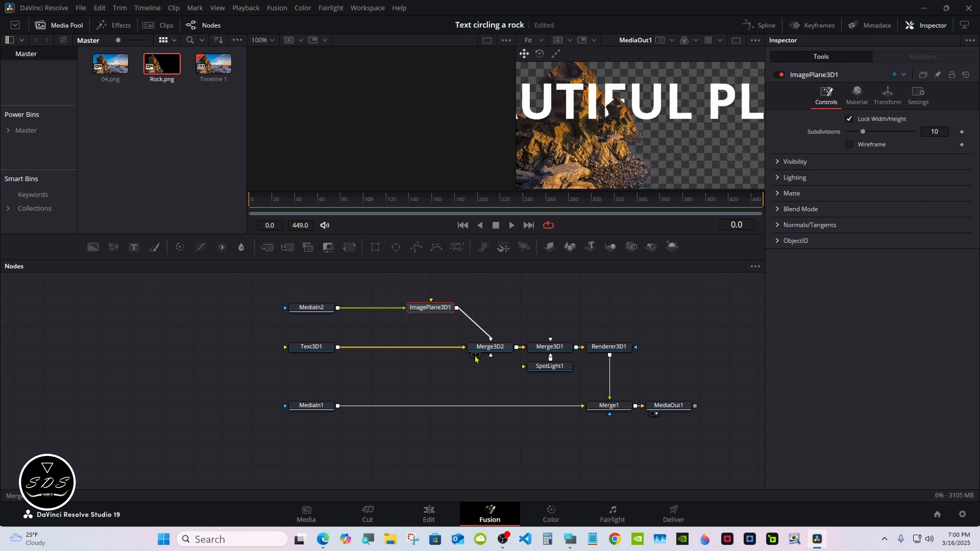
pyautogui.click(473, 355)
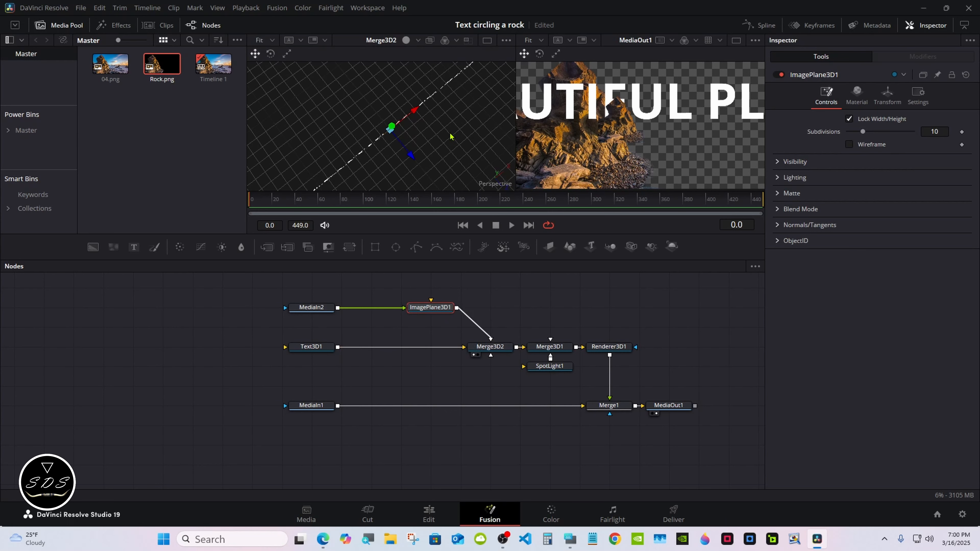
# Bring up the on-screen keyboard and set the Text3D1 text size to 0.4
pyautogui.click(570, 540)
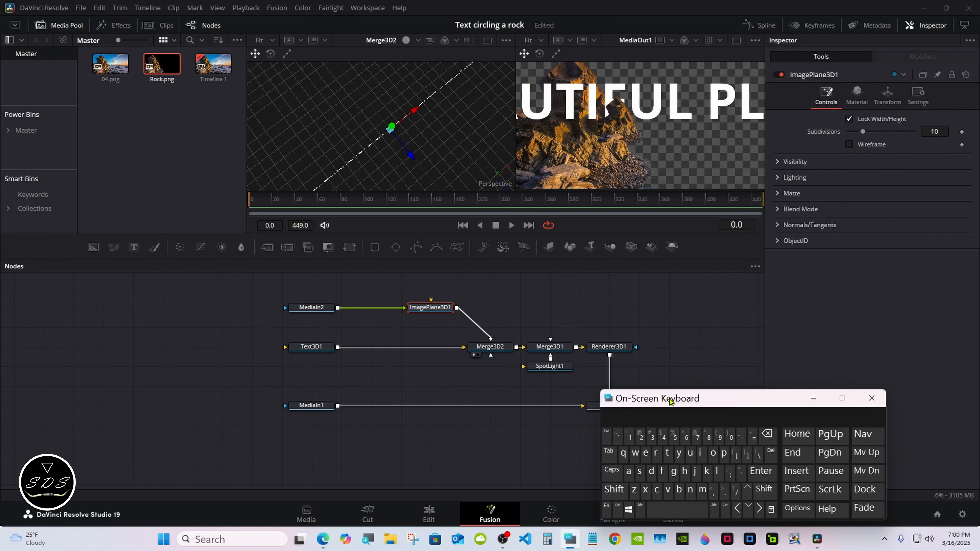
pyautogui.moveTo(671, 402); pyautogui.dragTo(626, 400)
pyautogui.click(323, 350)
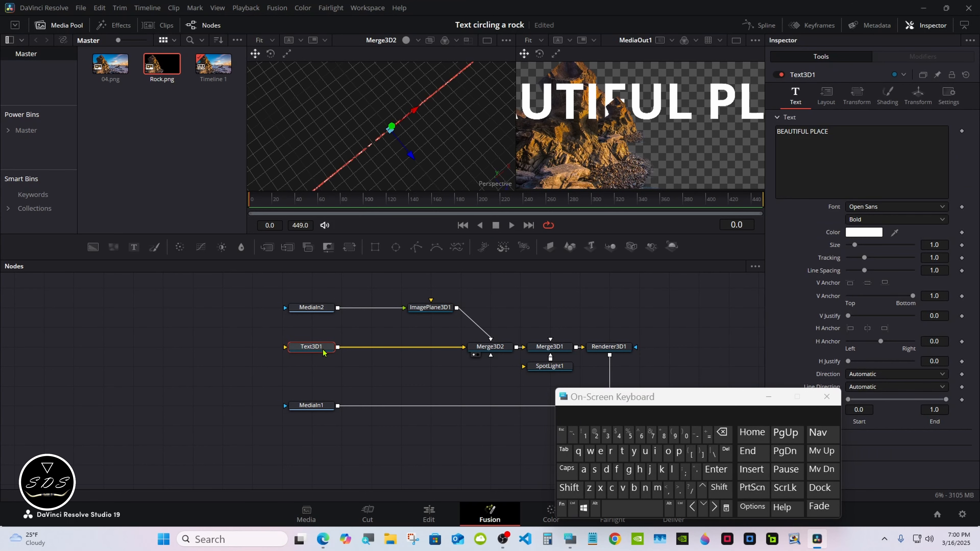
pyautogui.moveTo(637, 398); pyautogui.dragTo(551, 394)
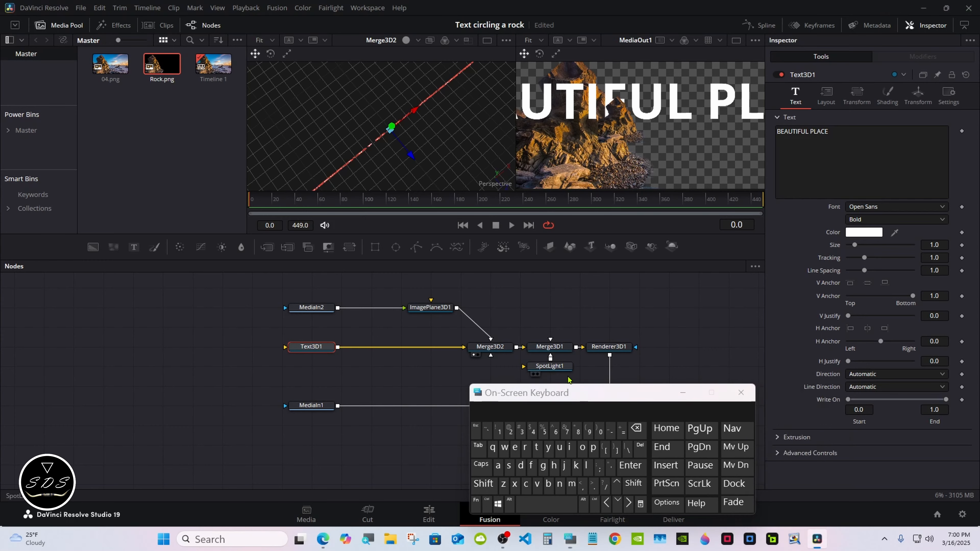
pyautogui.moveTo(838, 270); pyautogui.dragTo(831, 270)
pyautogui.click(637, 428)
pyautogui.click(637, 428)
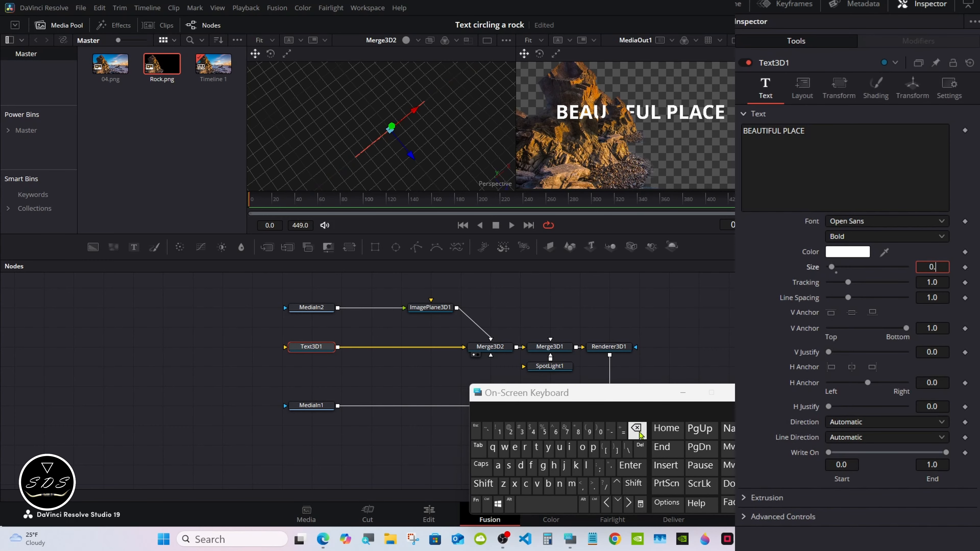
pyautogui.click(532, 431)
pyautogui.click(630, 466)
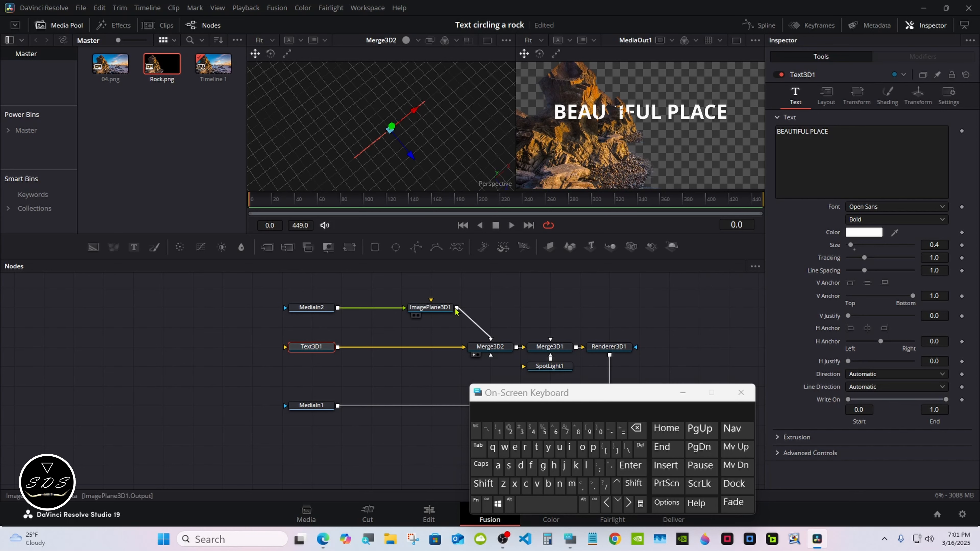
# Enlarge the MediaOut1 view as a single viewer and set the ImagePlane3D1 scale to 2.95
pyautogui.click(438, 312)
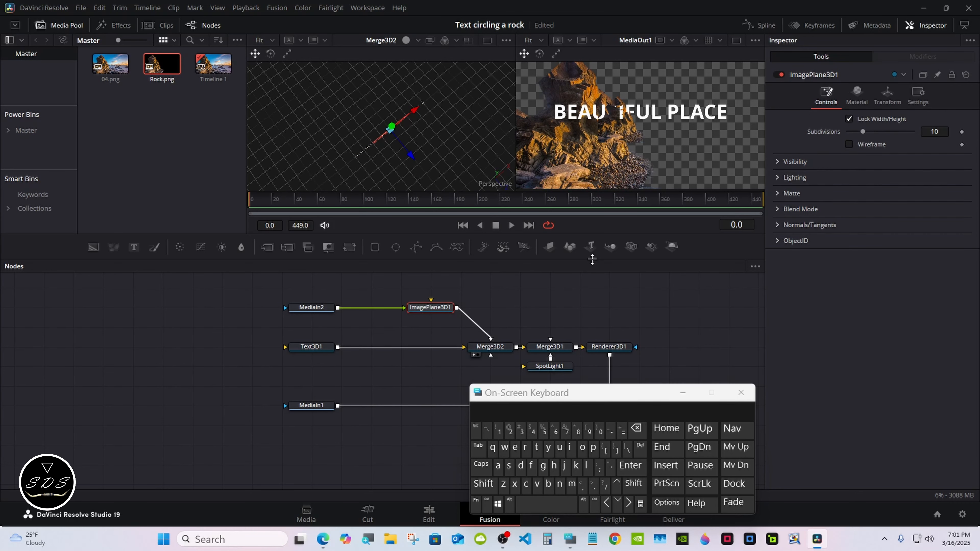
pyautogui.click(736, 40)
pyautogui.moveTo(609, 236); pyautogui.dragTo(604, 419)
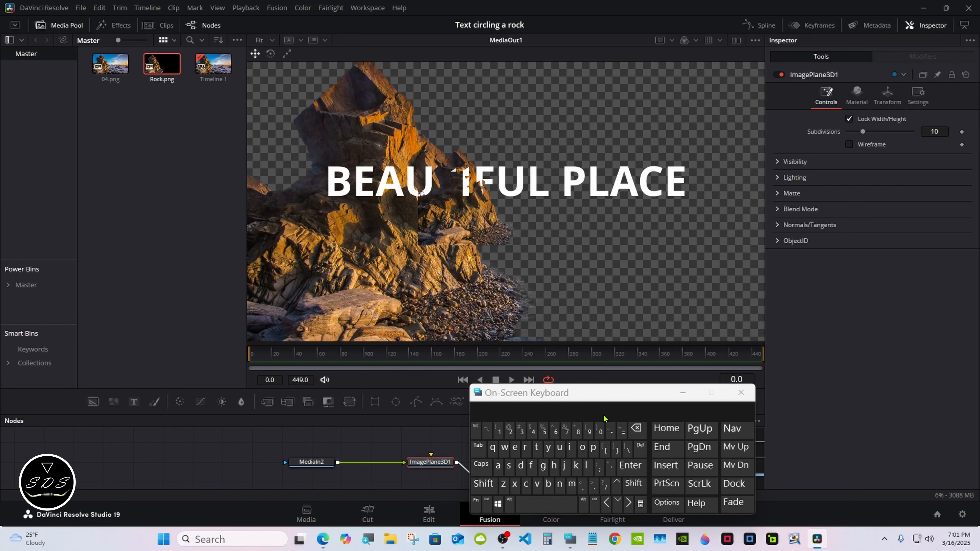
pyautogui.click(888, 99)
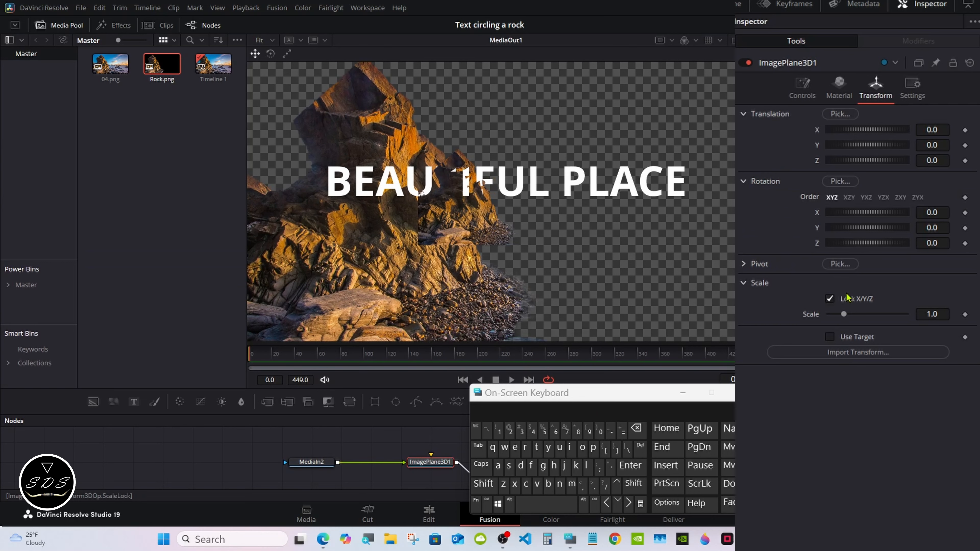
pyautogui.moveTo(844, 314); pyautogui.dragTo(852, 317)
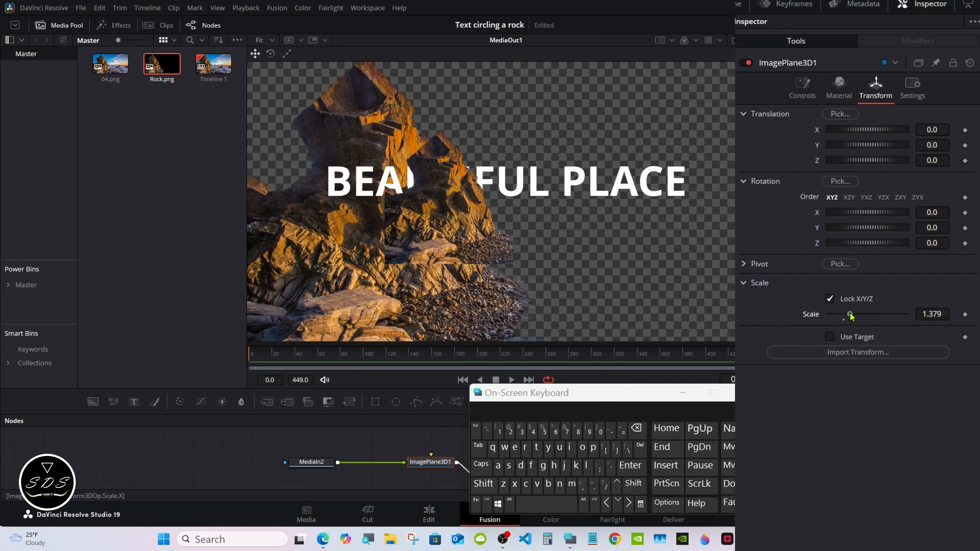
pyautogui.moveTo(852, 316); pyautogui.dragTo(876, 309)
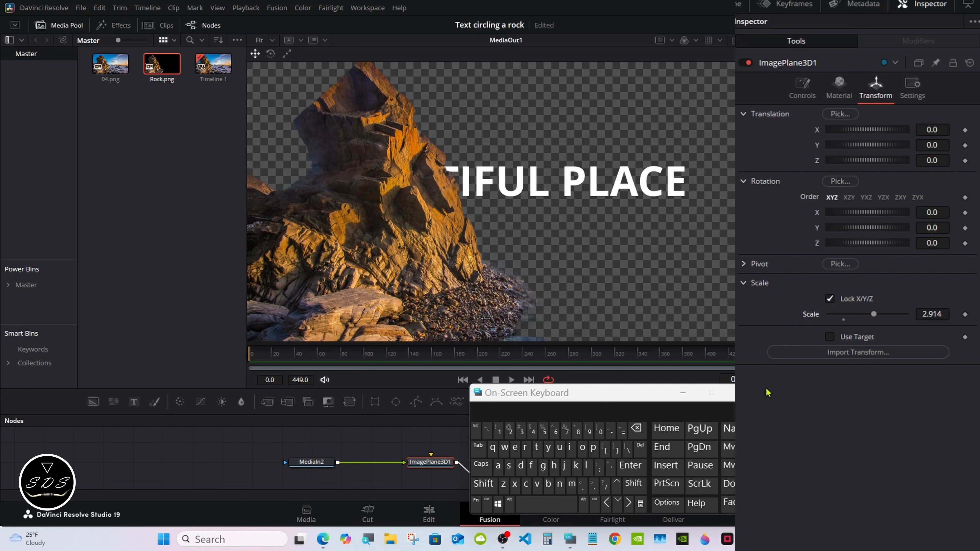
pyautogui.click(932, 314)
pyautogui.click(635, 428)
pyautogui.click(636, 429)
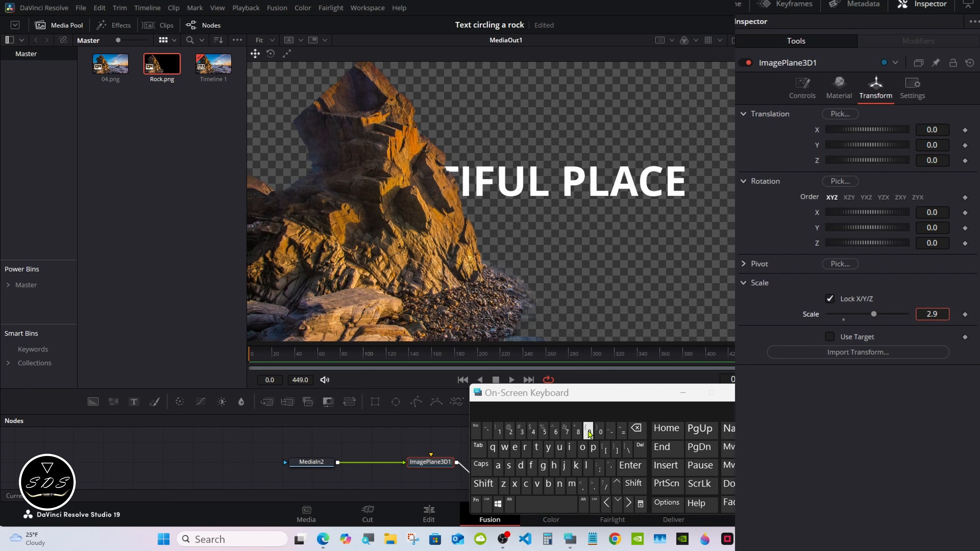
pyautogui.click(543, 429)
pyautogui.click(630, 465)
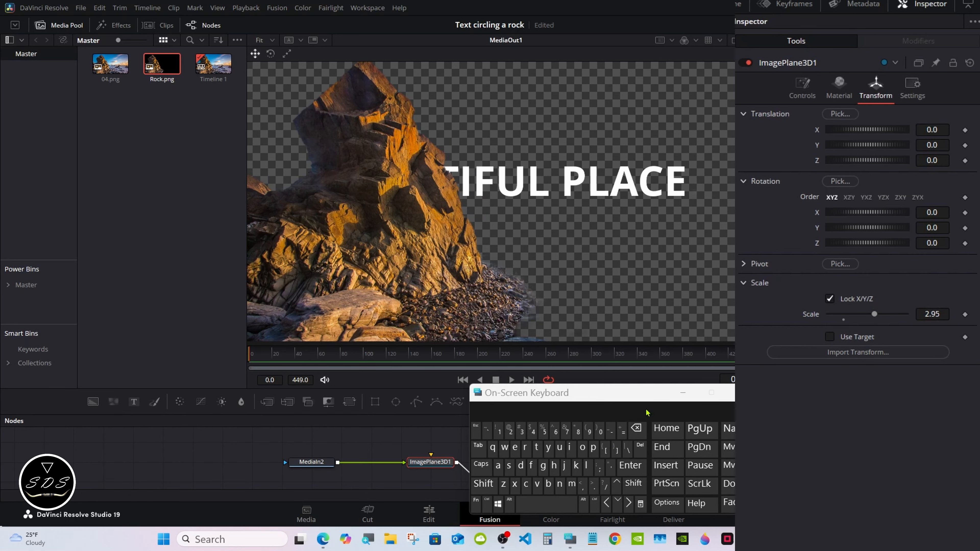
# Move Text3D1 farther from Merge3D2 and restore the dual-viewer layout with a closer view of the 3D scene
pyautogui.moveTo(648, 413); pyautogui.dragTo(690, 401)
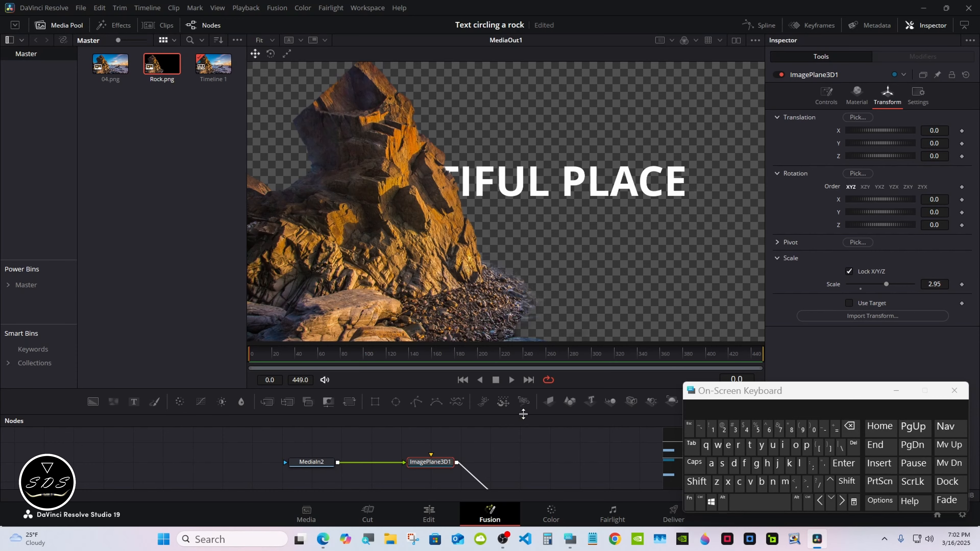
pyautogui.moveTo(519, 413); pyautogui.dragTo(517, 327)
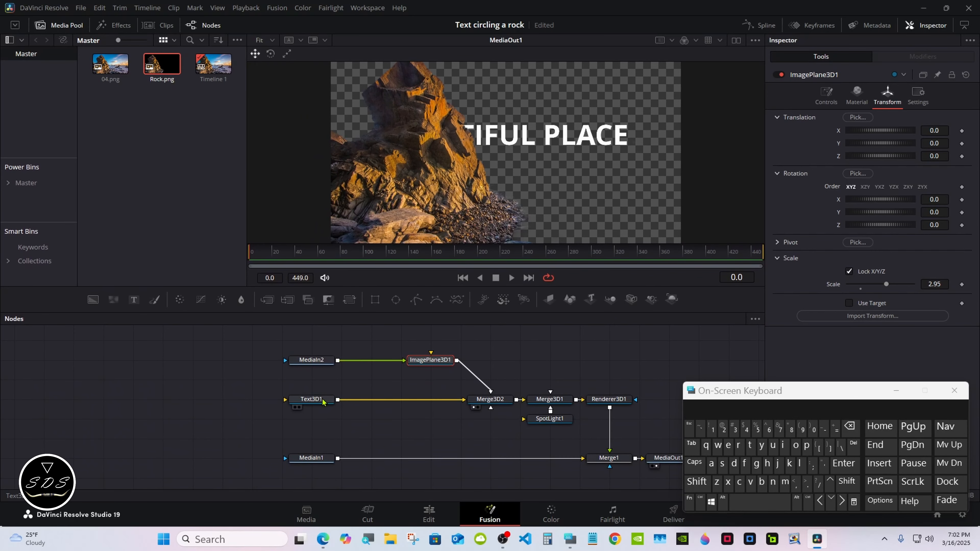
pyautogui.moveTo(323, 402); pyautogui.dragTo(306, 403)
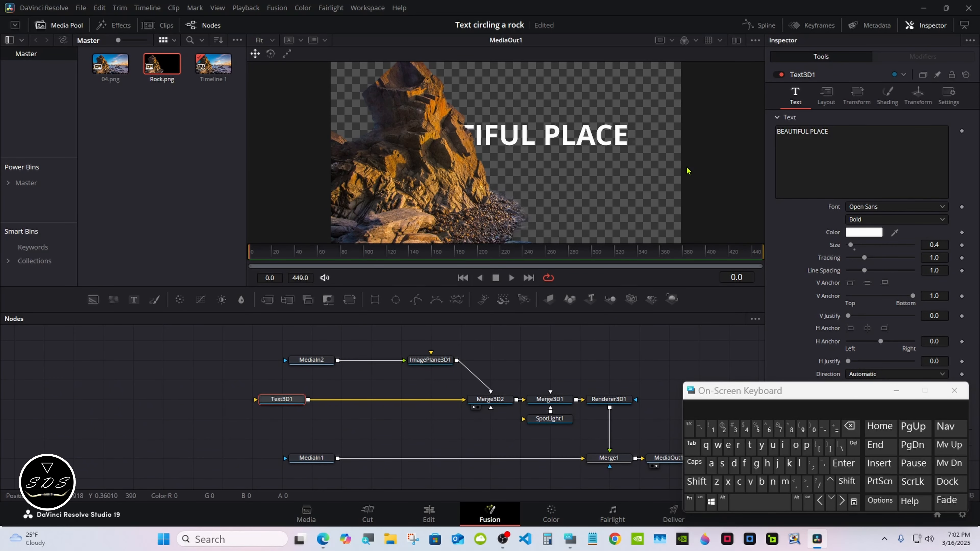
pyautogui.click(736, 41)
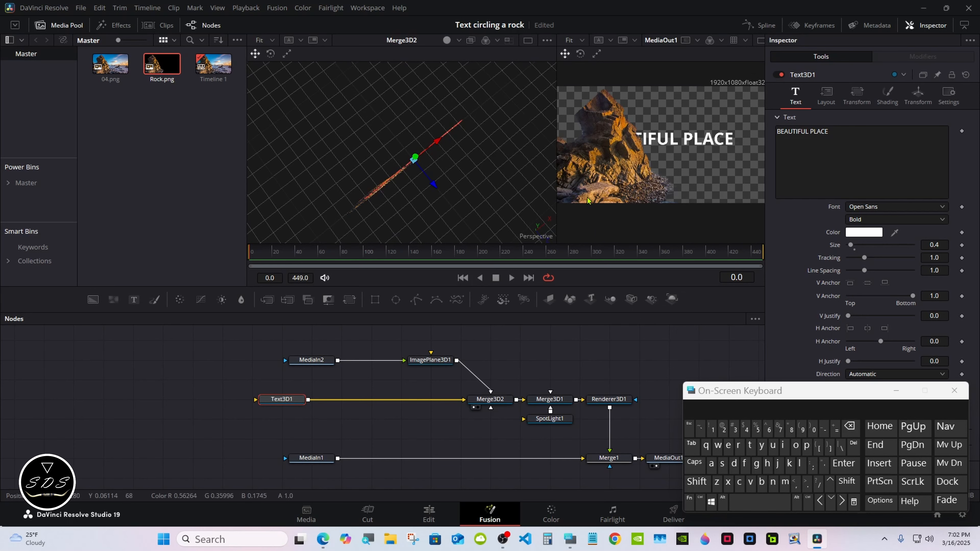
pyautogui.rightClick(456, 188)
pyautogui.moveTo(472, 191)
pyautogui.click(563, 204)
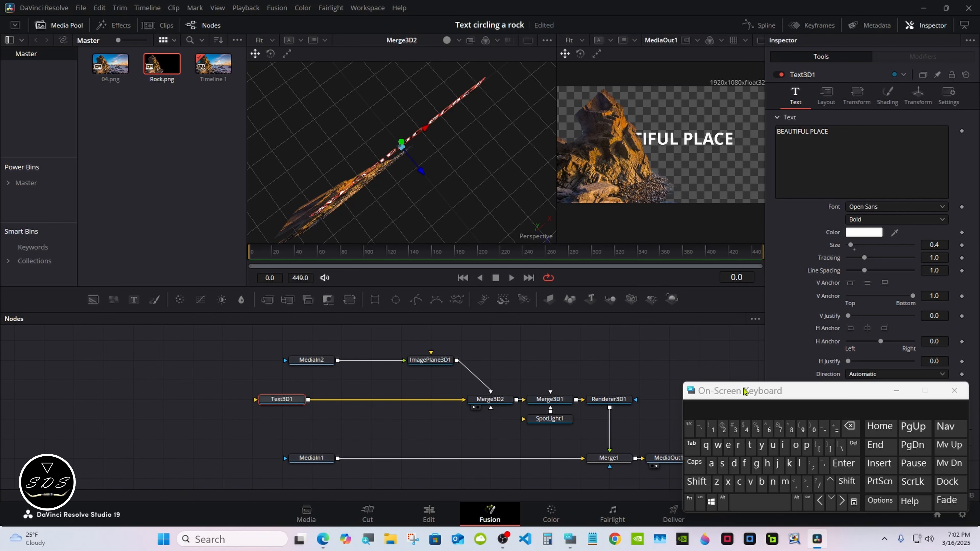
# Set Text3D1's extrusion depth to 0.1, extrusion subdivisions to 10 and smoothing angle to 60
pyautogui.moveTo(772, 391); pyautogui.dragTo(512, 391)
pyautogui.click(745, 478)
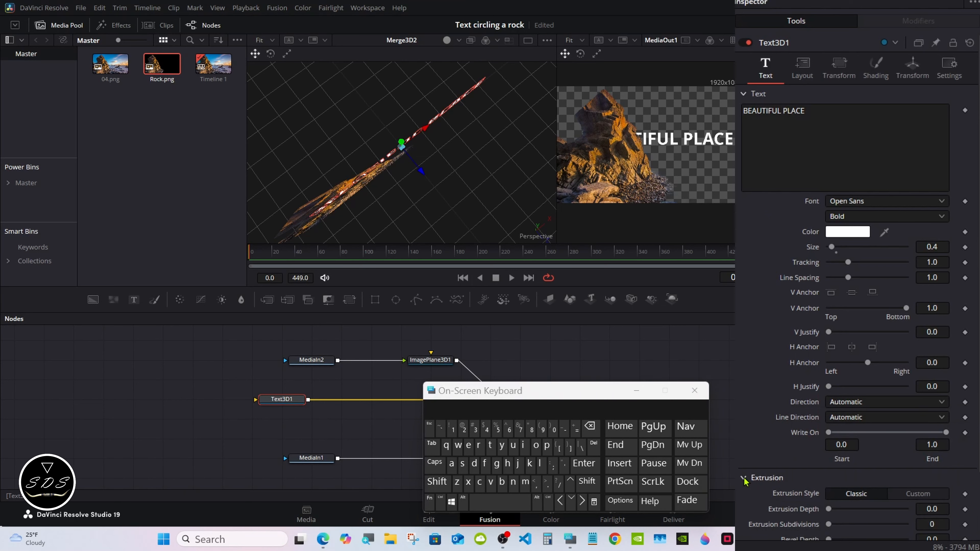
pyautogui.scroll(-2, 849, 309)
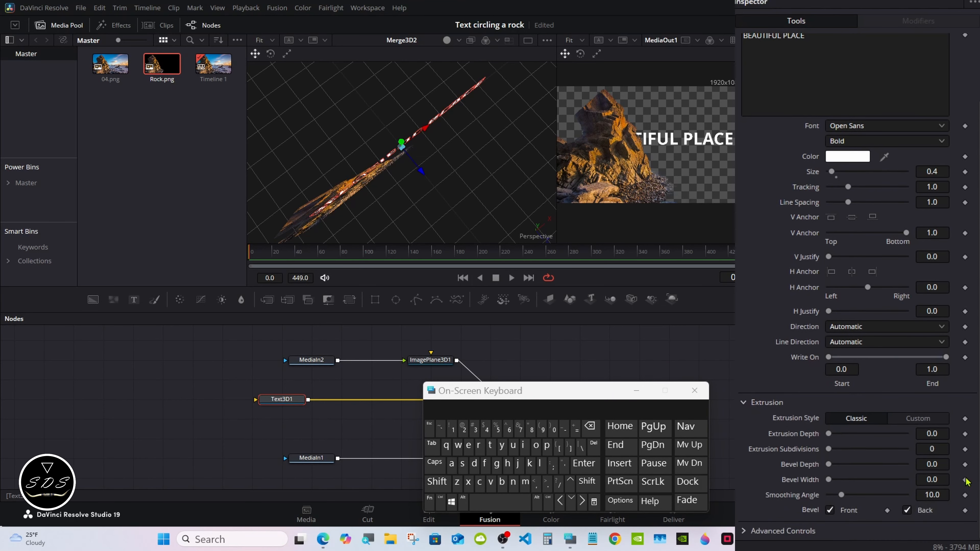
pyautogui.click(932, 433)
pyautogui.click(590, 427)
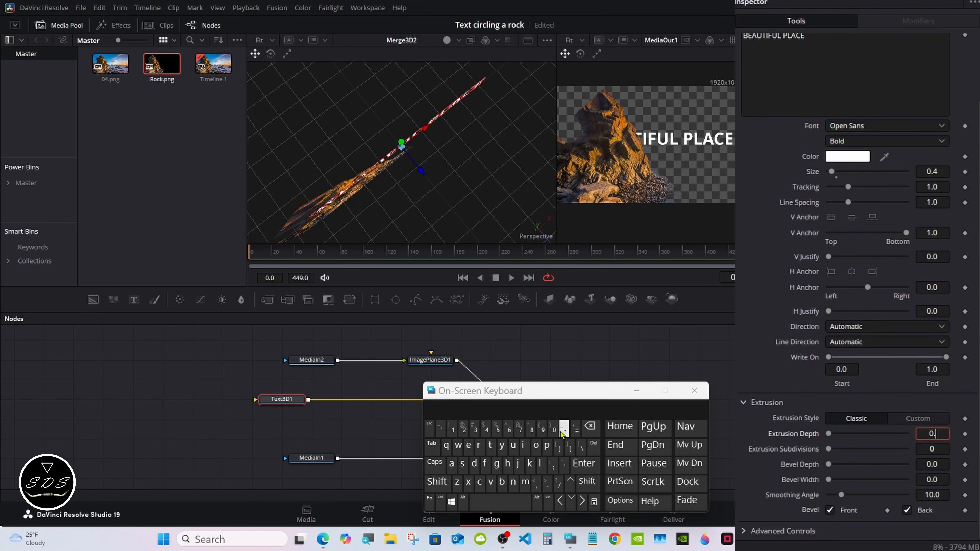
pyautogui.click(452, 429)
pyautogui.click(584, 464)
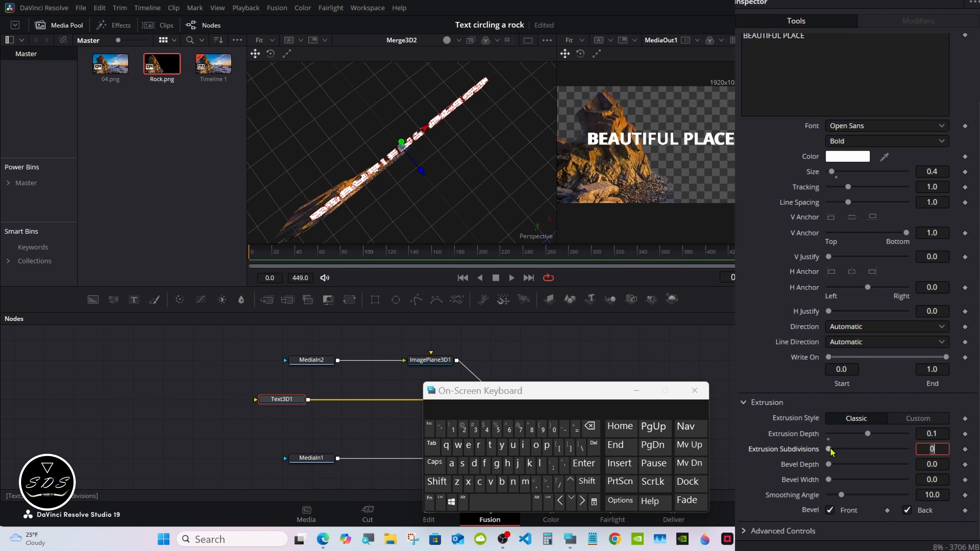
pyautogui.moveTo(829, 449); pyautogui.dragTo(906, 449)
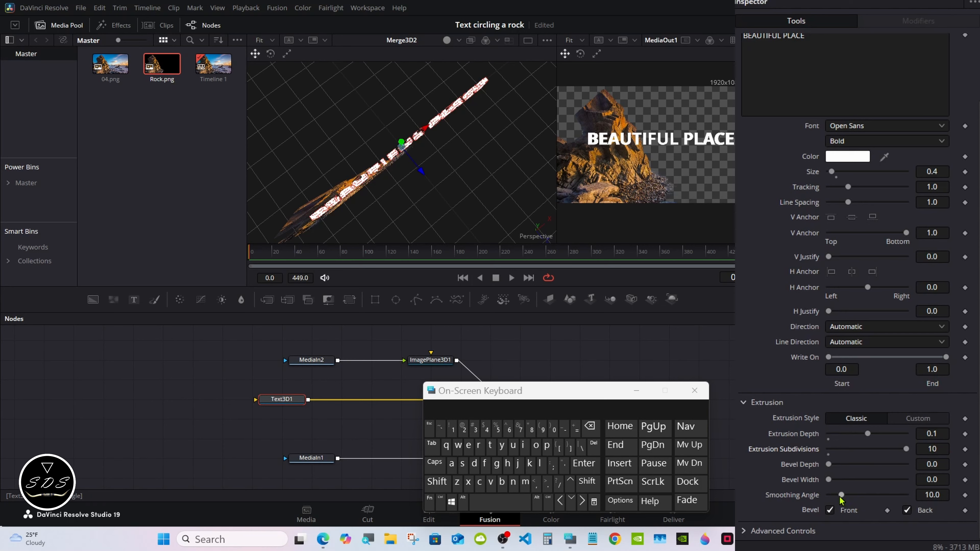
pyautogui.moveTo(841, 497); pyautogui.dragTo(907, 497)
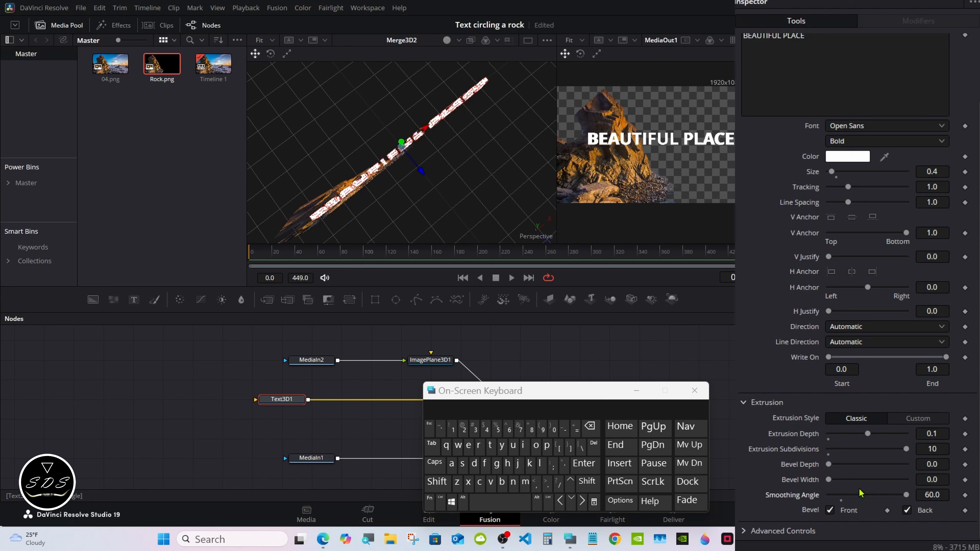
# Link Text3D1's Bevel Depth to Bevel Width with an expression and set the bevel width to 0.0063
pyautogui.rightClick(807, 468)
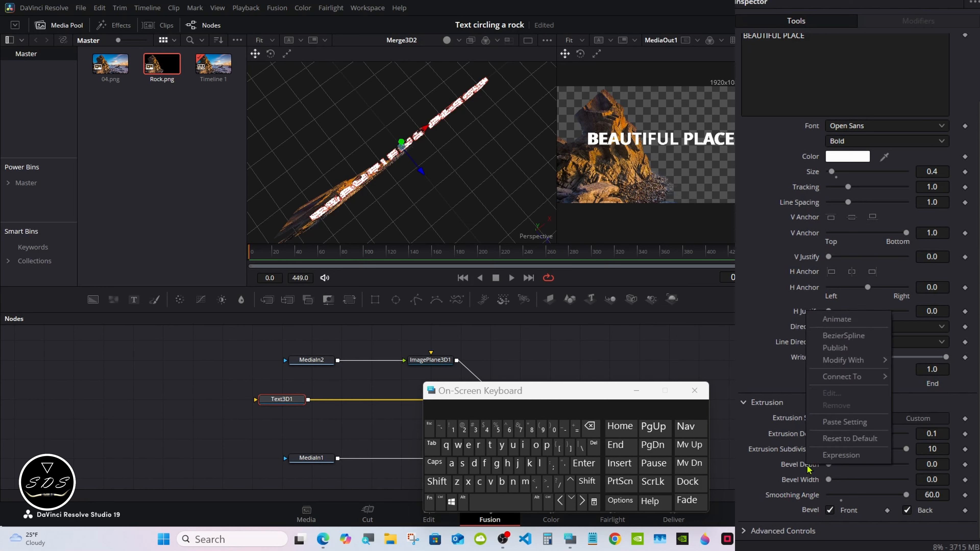
pyautogui.click(837, 457)
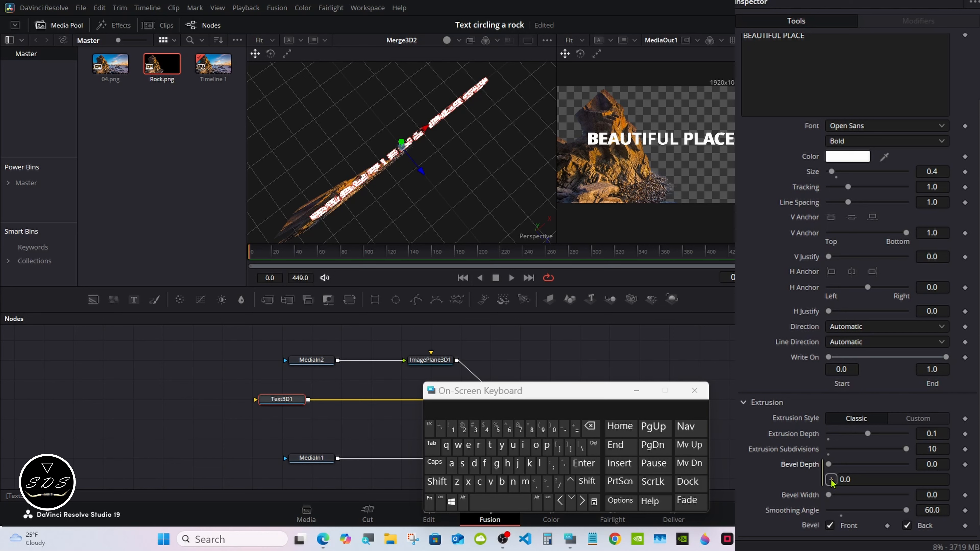
pyautogui.moveTo(831, 481); pyautogui.dragTo(837, 502)
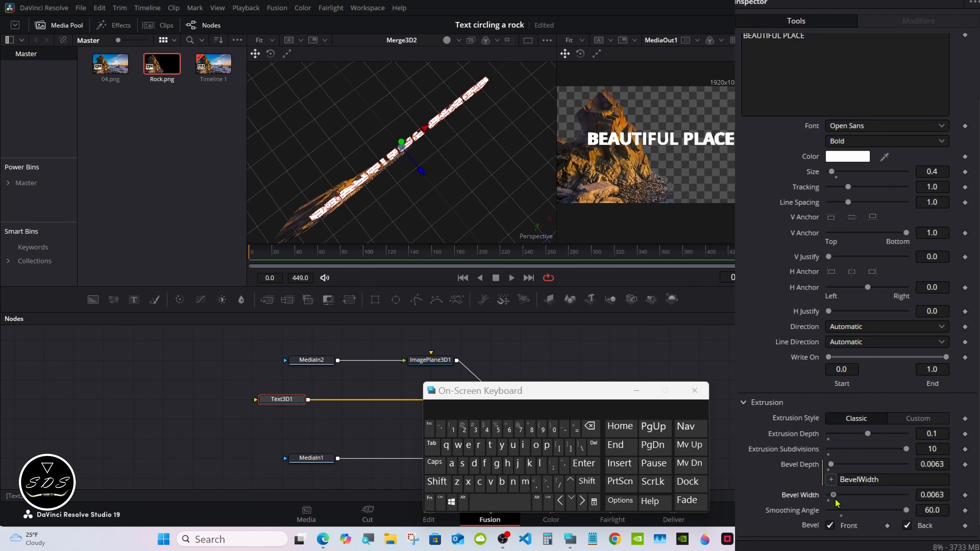
# Switch the extrusion style to Custom and reshape the extrusion profile with steep sides, rounded upper corners and a flat top
pyautogui.click(914, 420)
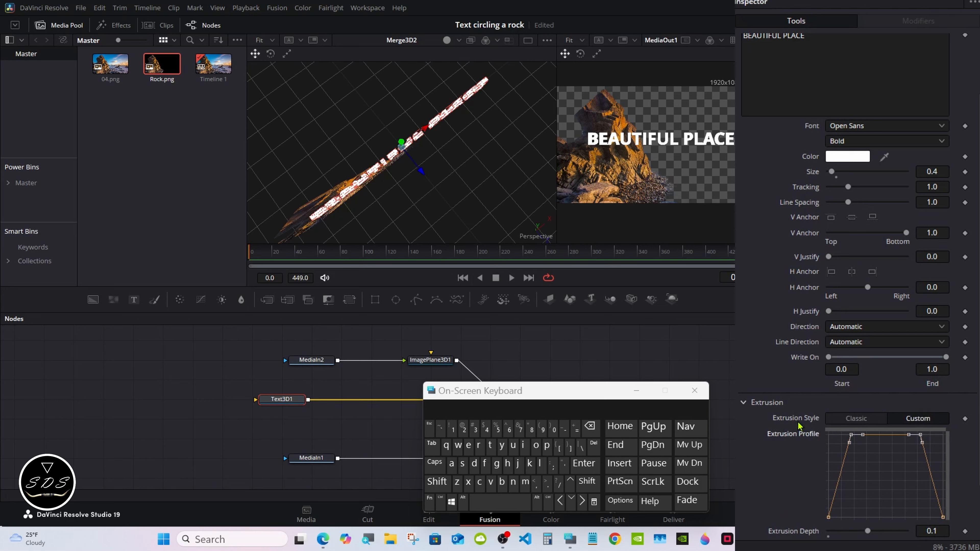
pyautogui.click(485, 465)
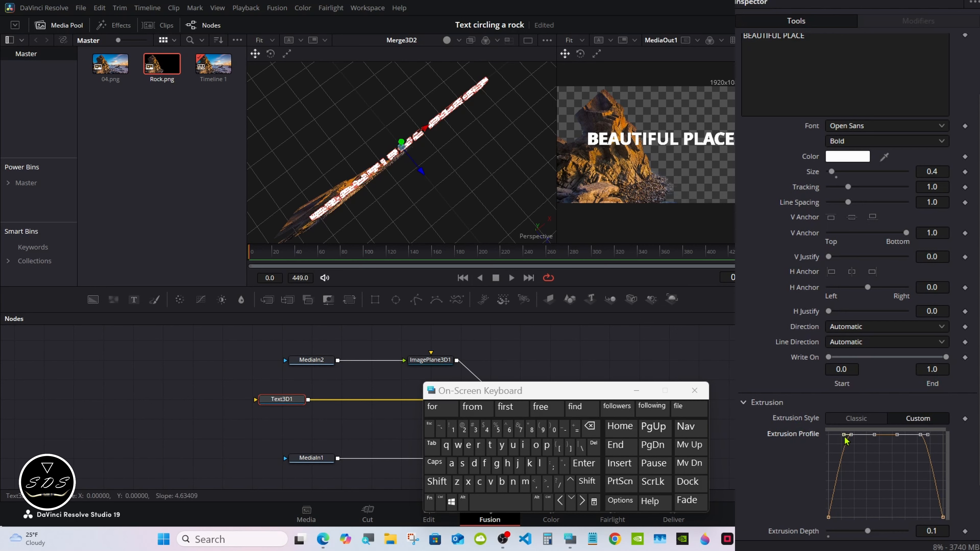
pyautogui.moveTo(845, 440); pyautogui.dragTo(827, 442)
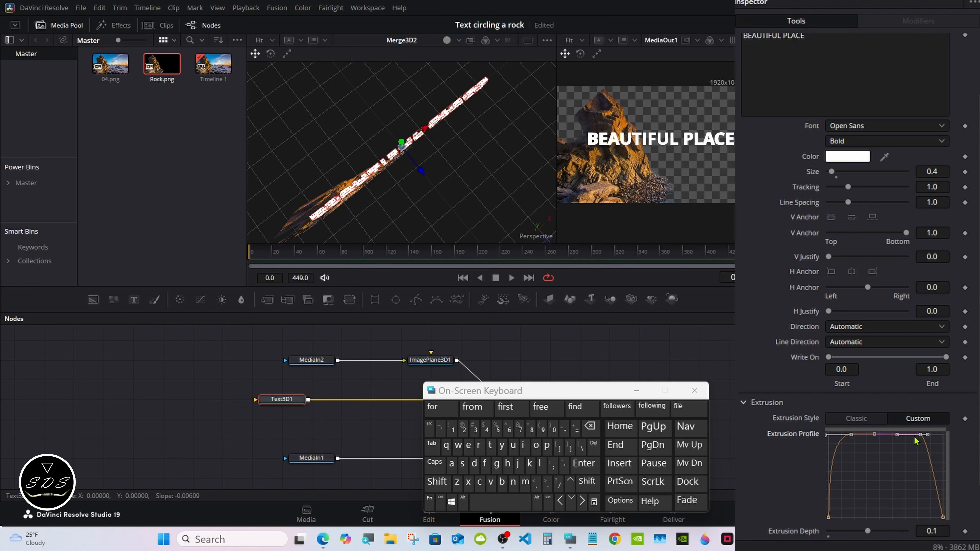
pyautogui.moveTo(927, 435); pyautogui.dragTo(960, 440)
pyautogui.click(943, 517)
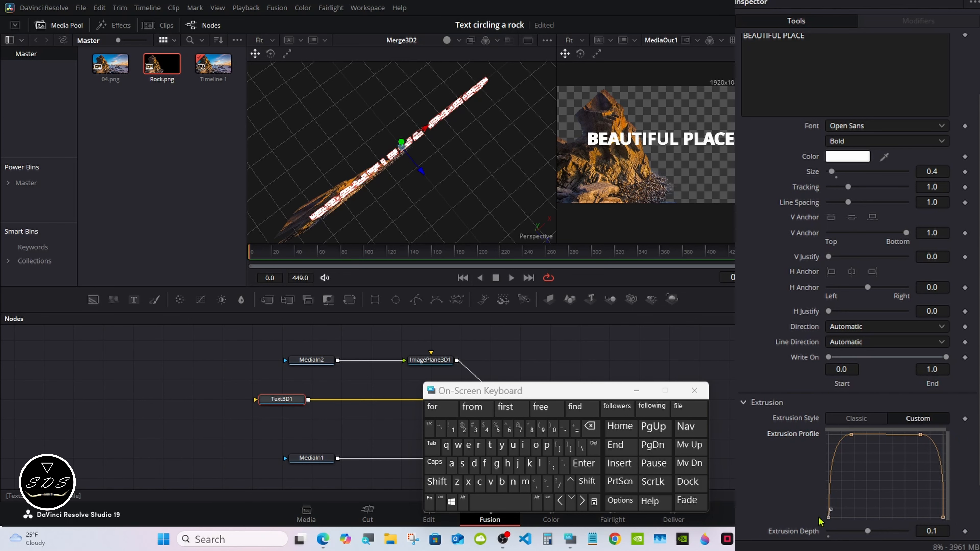
pyautogui.click(828, 517)
# Insert a Bender 3D node between Text3D1 and Merge3D2
pyautogui.moveTo(570, 392); pyautogui.dragTo(689, 390)
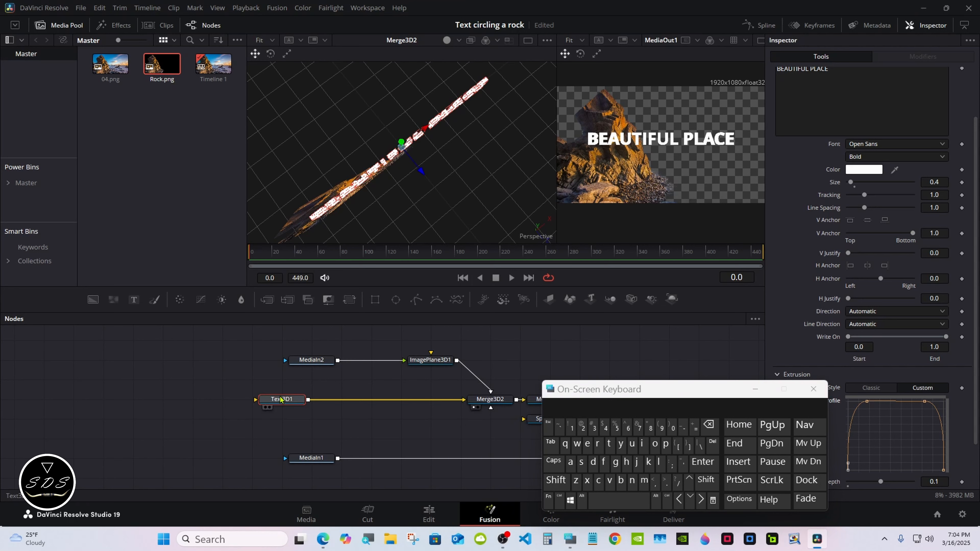
pyautogui.click(556, 480)
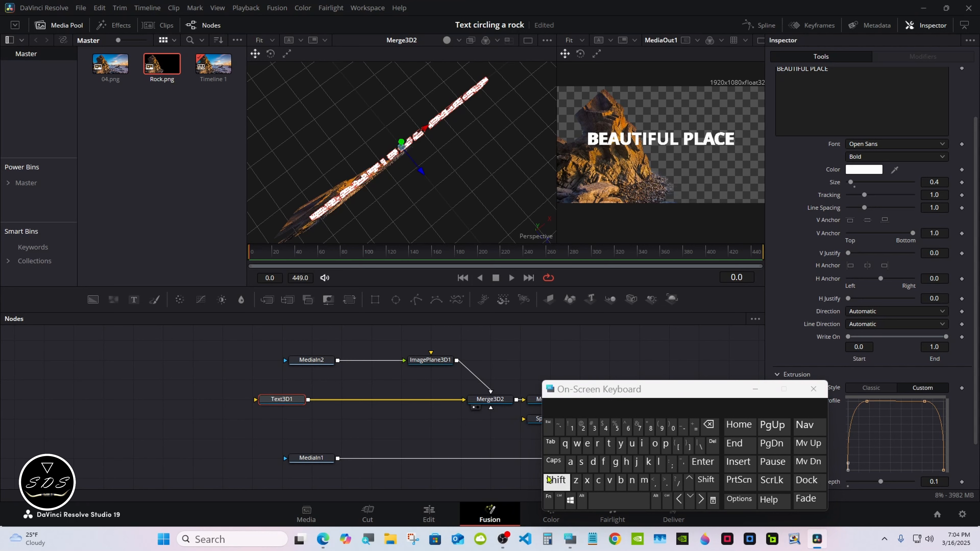
pyautogui.click(621, 500)
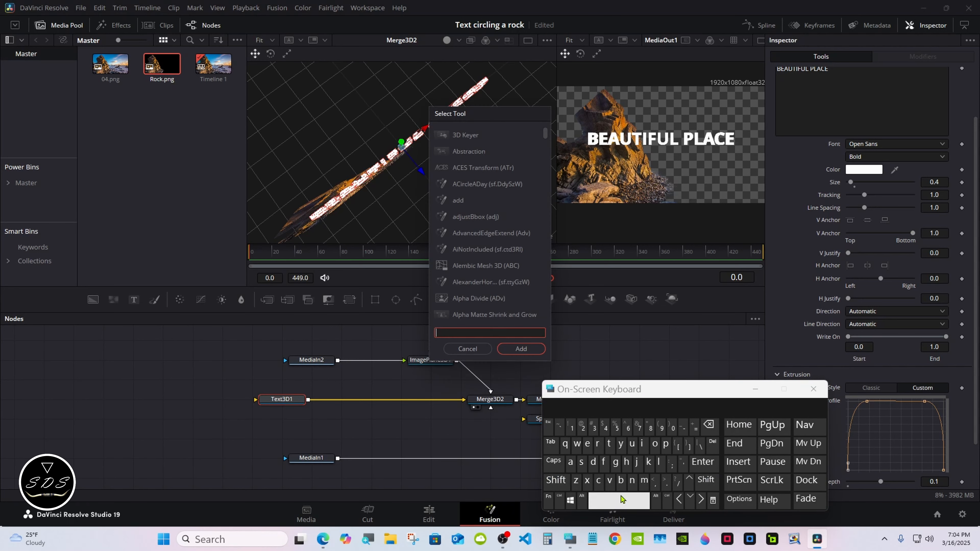
pyautogui.click(621, 479)
pyautogui.click(587, 444)
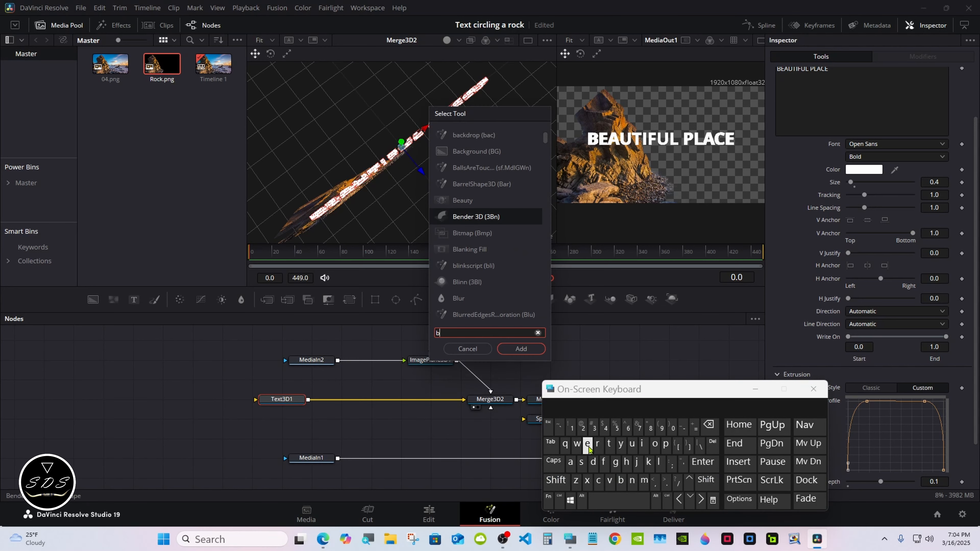
pyautogui.click(632, 480)
pyautogui.click(472, 137)
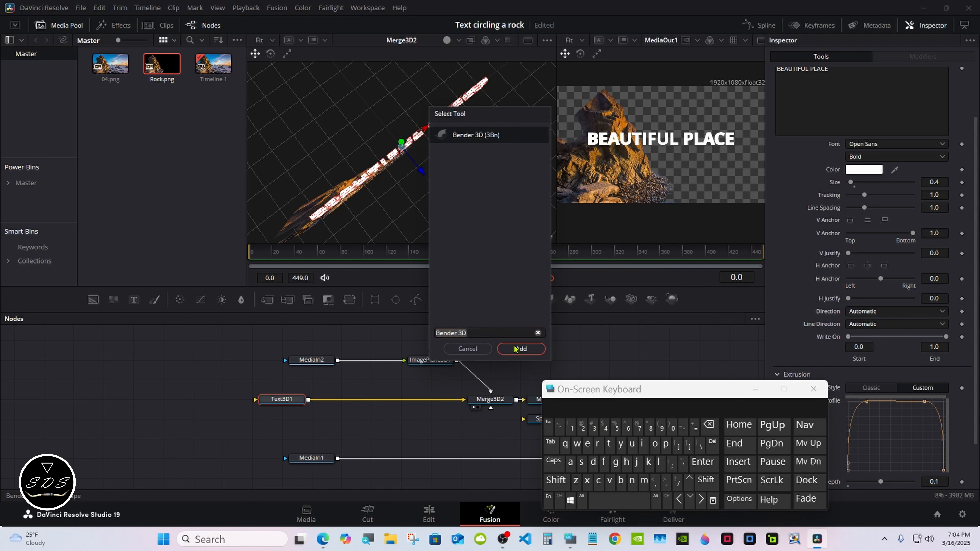
pyautogui.click(520, 349)
# Set Bender3D1's bend axis to X and its angle to 90
pyautogui.moveTo(606, 396); pyautogui.dragTo(598, 417)
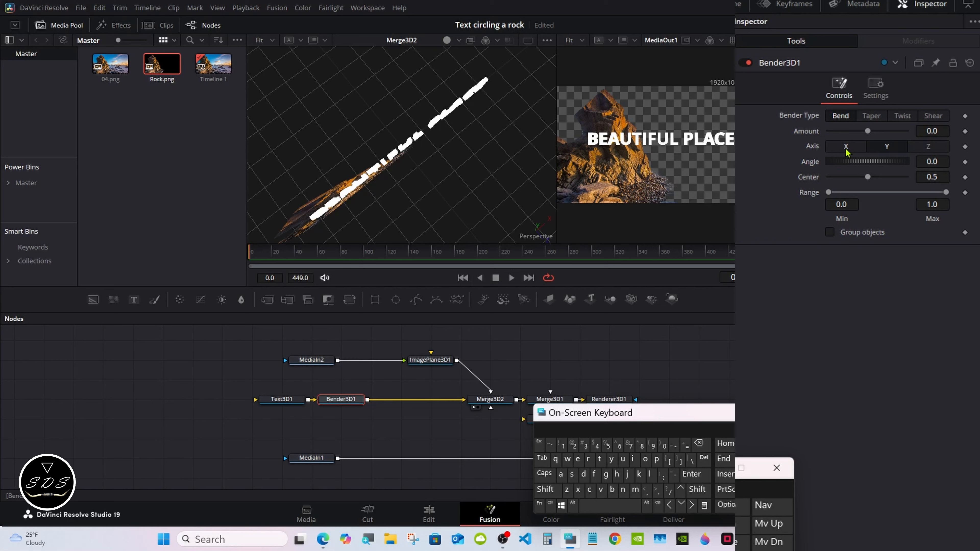
pyautogui.click(942, 161)
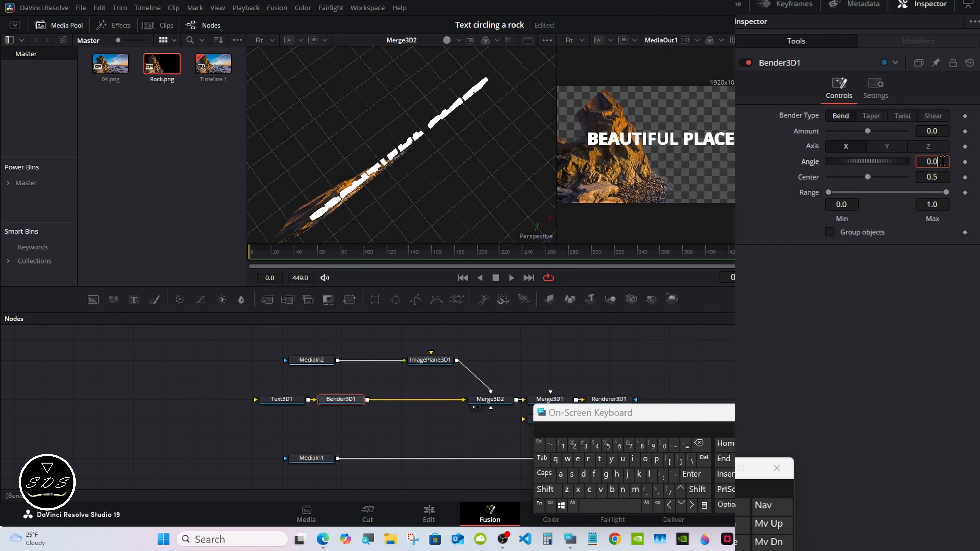
pyautogui.click(699, 445)
pyautogui.click(699, 445)
pyautogui.click(699, 445)
pyautogui.click(653, 446)
pyautogui.click(662, 448)
pyautogui.click(693, 475)
# Bend the whole text as one group of objects with a bend amount of -0.5
pyautogui.moveTo(867, 132); pyautogui.dragTo(846, 132)
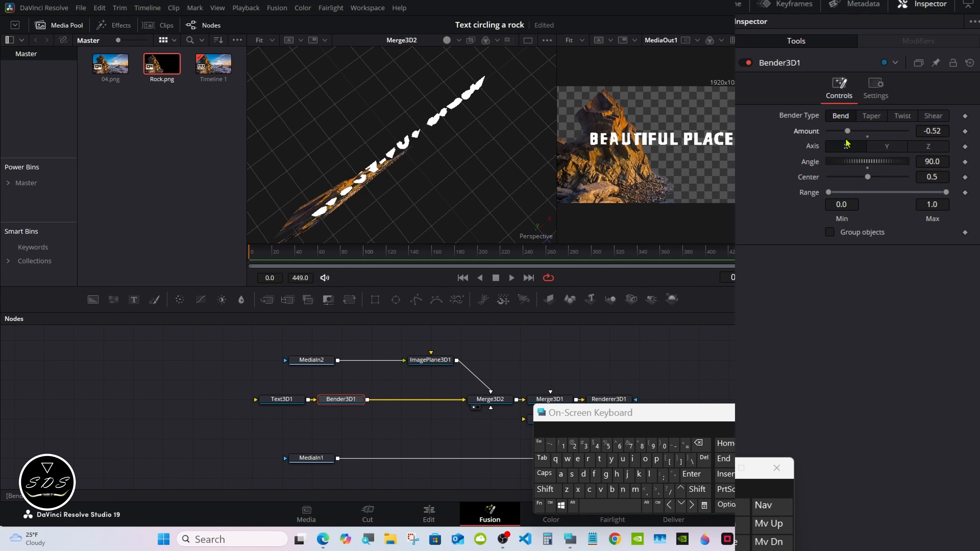
pyautogui.click(829, 233)
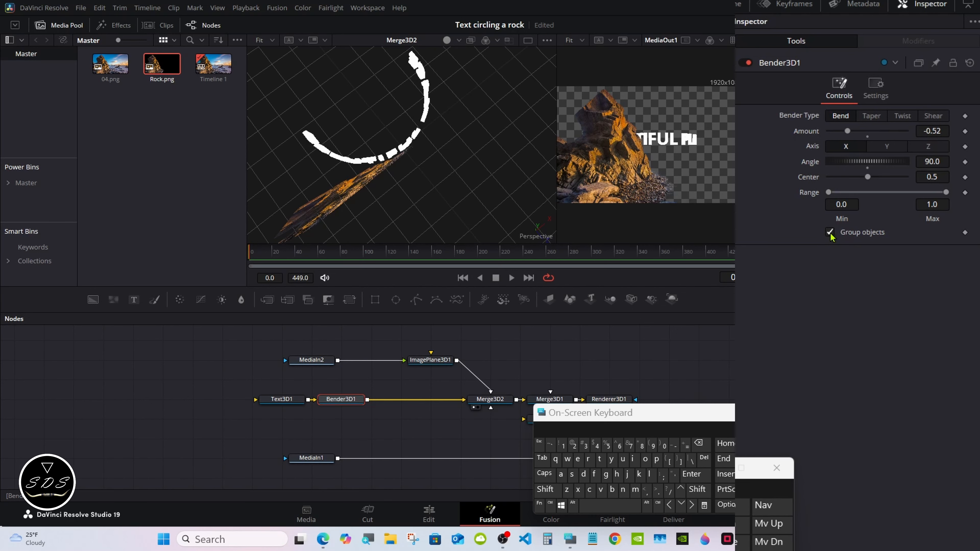
pyautogui.click(943, 129)
pyautogui.click(696, 447)
pyautogui.click(691, 474)
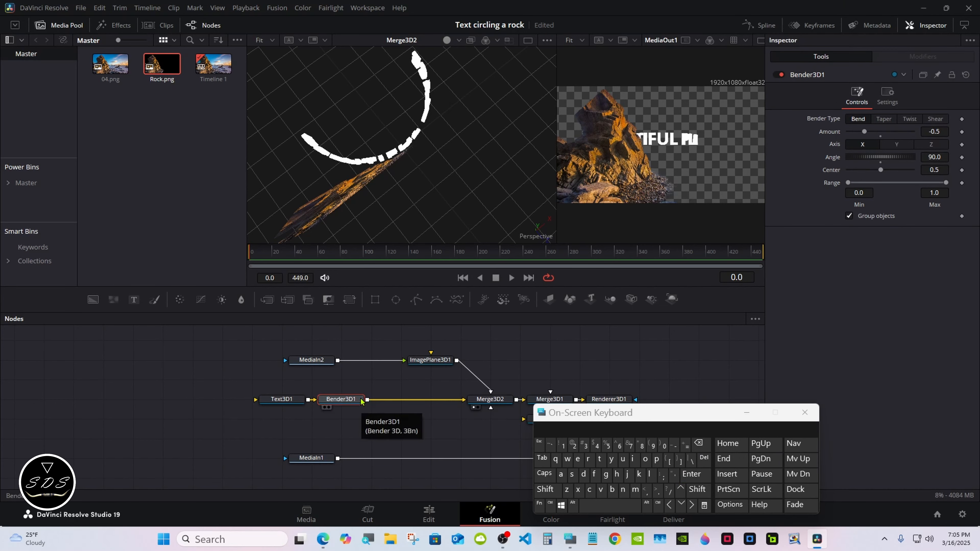
# Insert a Transform 3D node between Bender3D1 and Merge3D2
pyautogui.click(548, 492)
pyautogui.click(596, 509)
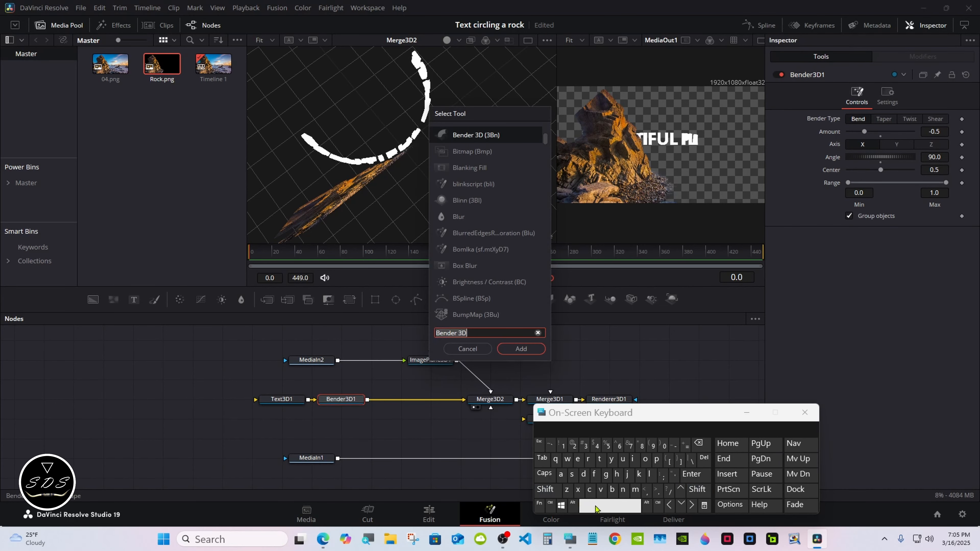
pyautogui.click(599, 459)
pyautogui.click(588, 459)
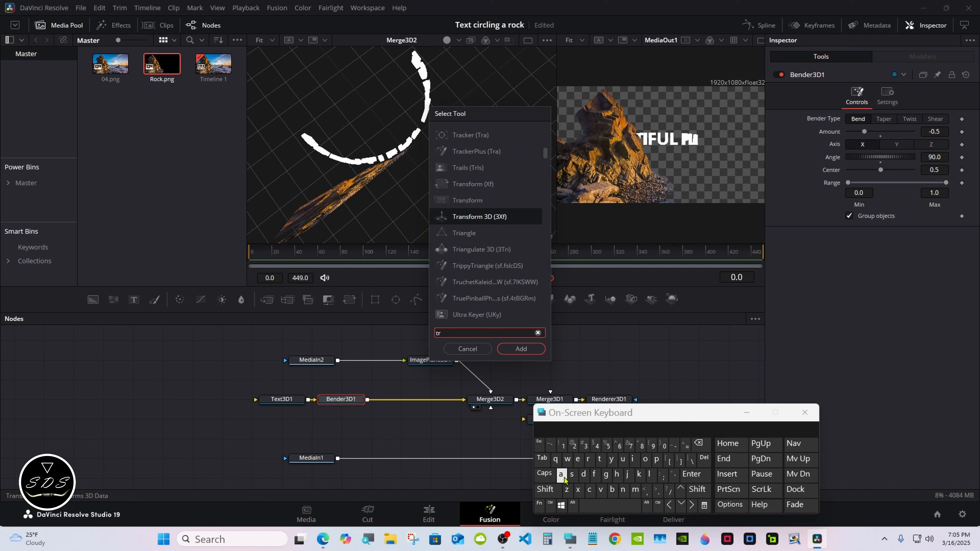
pyautogui.click(561, 474)
pyautogui.click(519, 349)
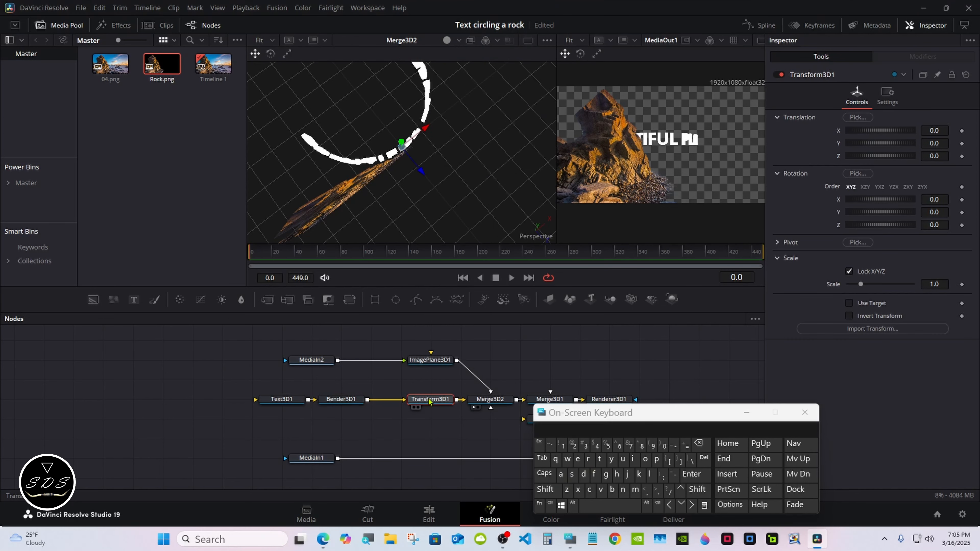
# Set Transform3D1's pivot Z to -0.6, testing the Y rotation and returning it to 0
pyautogui.click(297, 402)
pyautogui.click(430, 399)
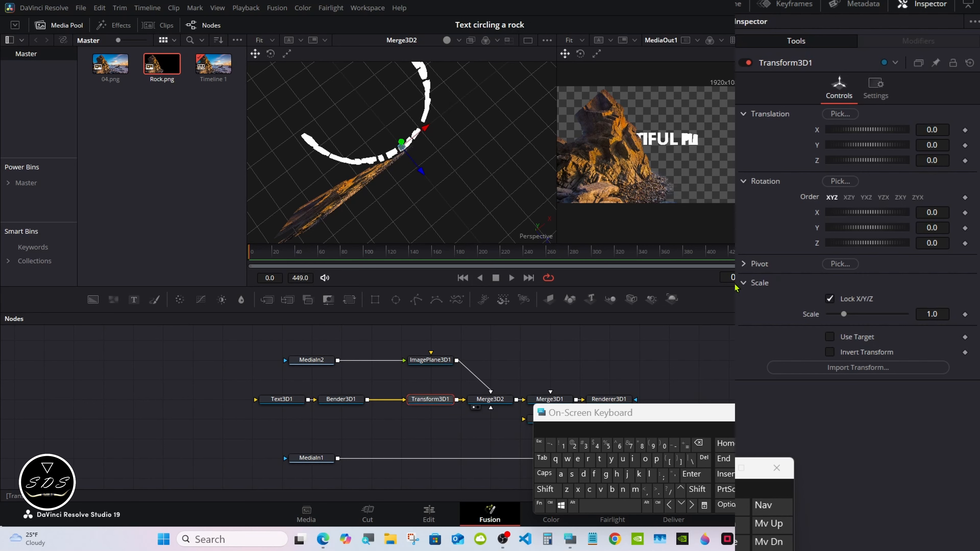
pyautogui.click(745, 265)
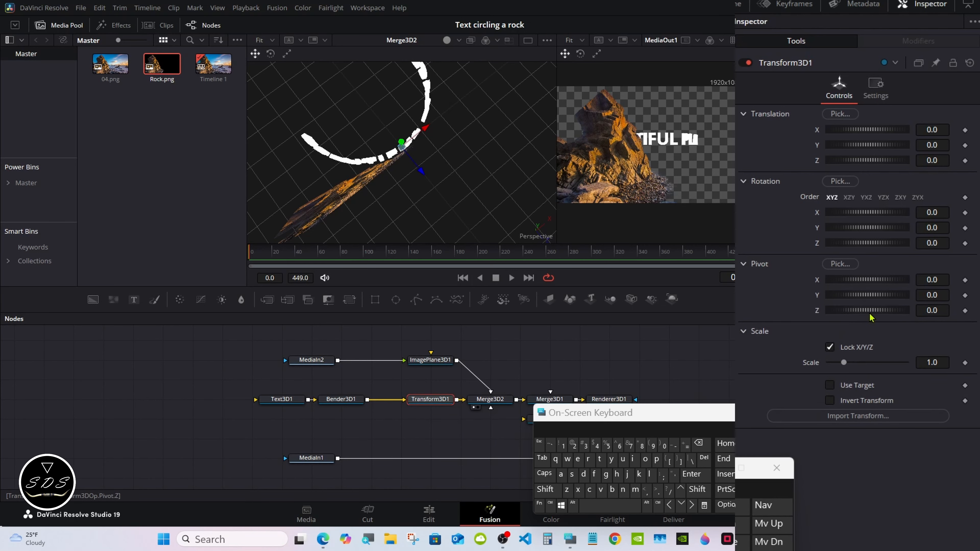
pyautogui.moveTo(870, 317); pyautogui.dragTo(873, 227)
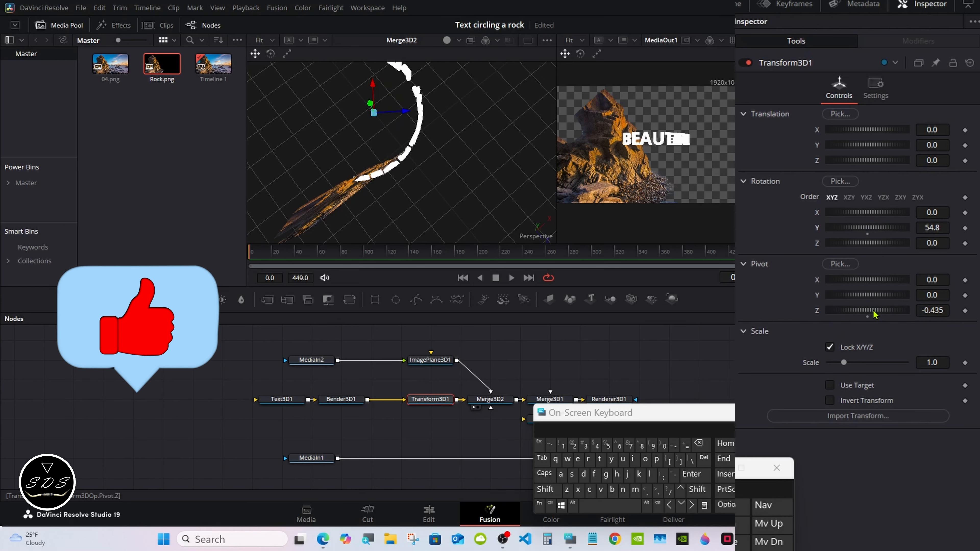
pyautogui.moveTo(874, 315); pyautogui.dragTo(917, 319)
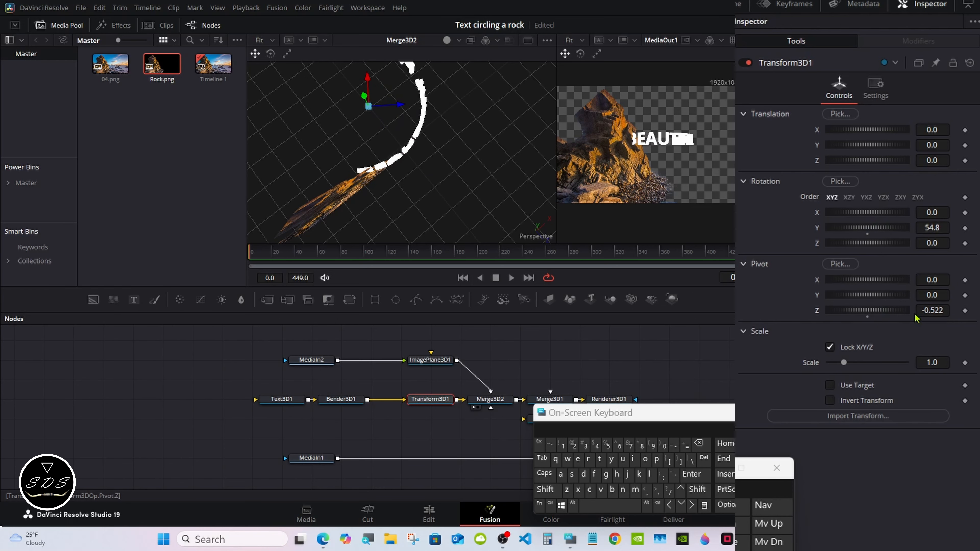
pyautogui.click(918, 314)
pyautogui.click(698, 443)
pyautogui.click(698, 442)
pyautogui.click(698, 443)
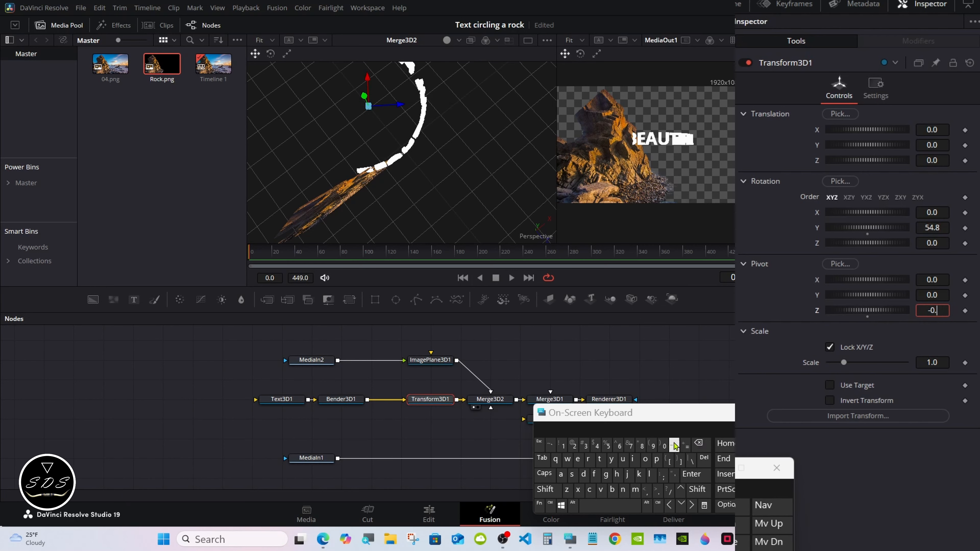
pyautogui.click(620, 446)
pyautogui.click(691, 474)
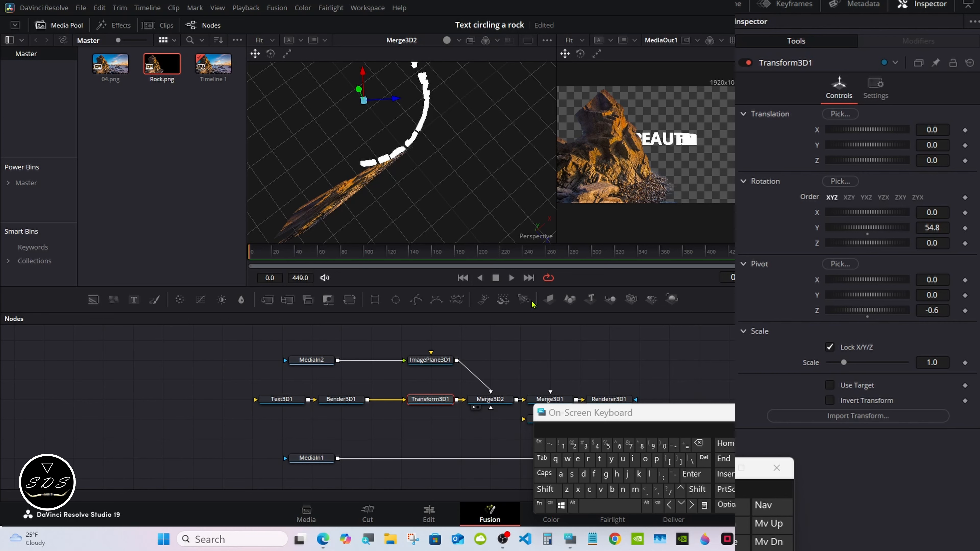
pyautogui.moveTo(867, 236); pyautogui.dragTo(827, 231)
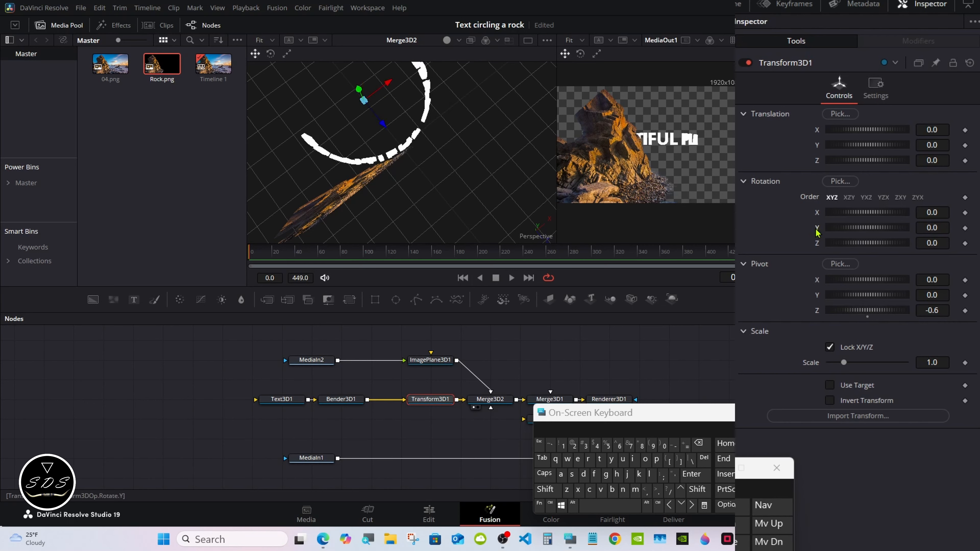
# Modify Transform3D1's Y rotation with Anim Curves
pyautogui.rightClick(817, 232)
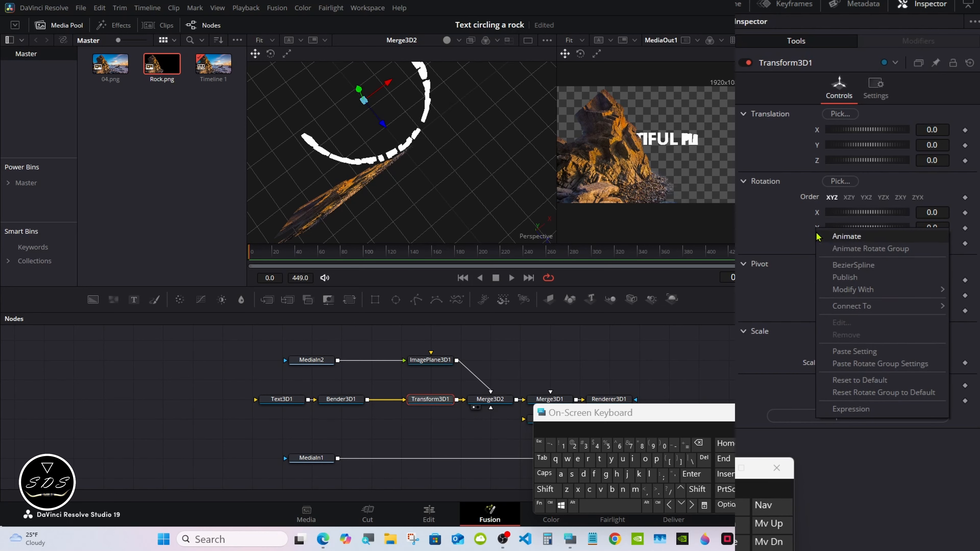
pyautogui.moveTo(851, 294)
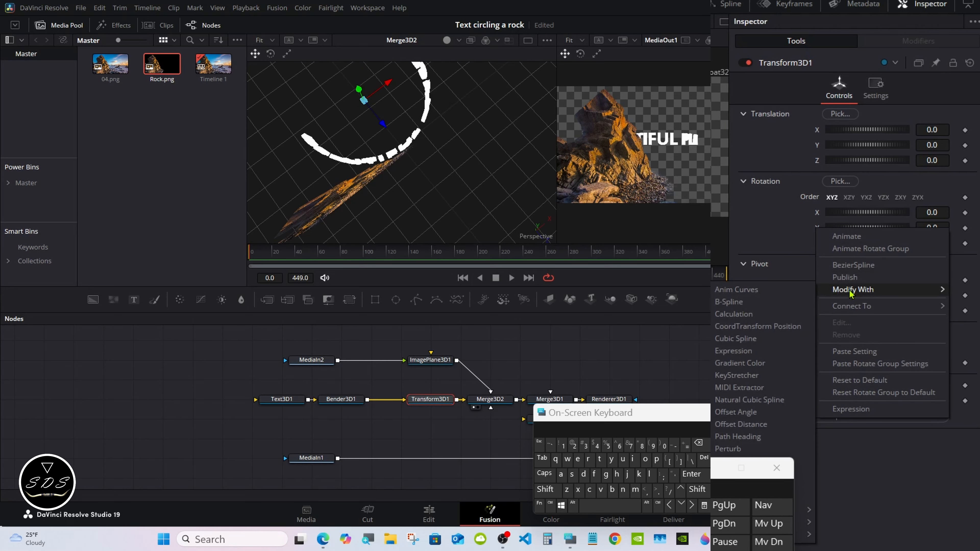
pyautogui.click(783, 289)
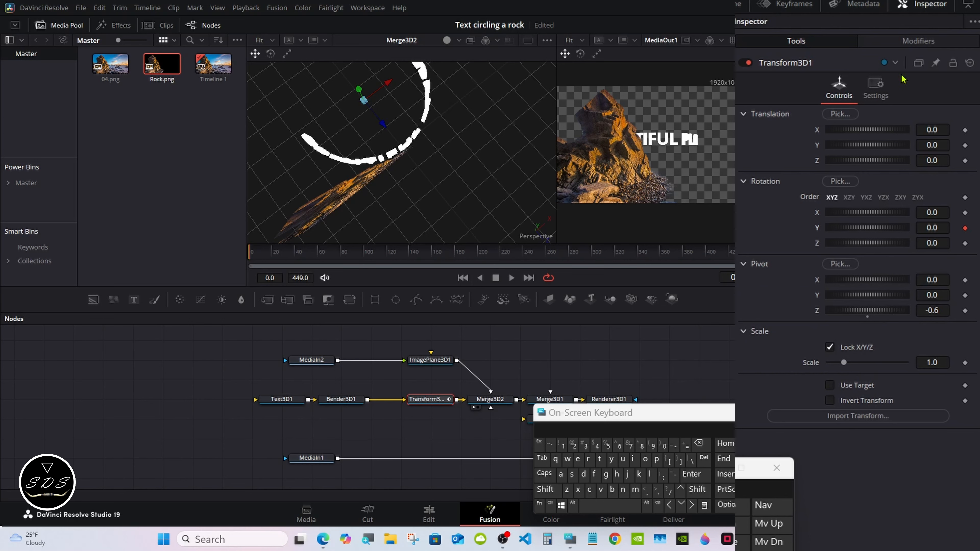
# Set the scale of the Y rotation's Anim Curves modifier to 720
pyautogui.click(916, 39)
pyautogui.click(942, 196)
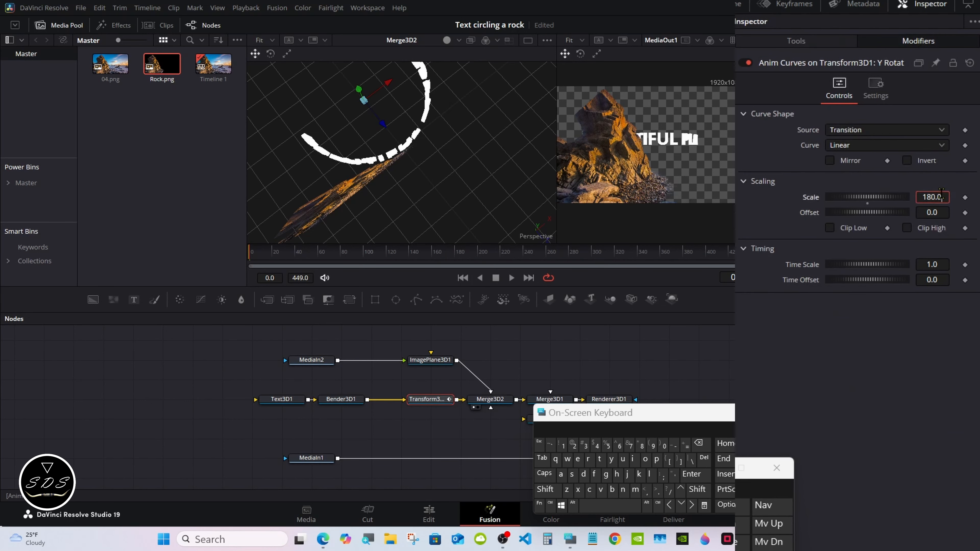
pyautogui.click(701, 443)
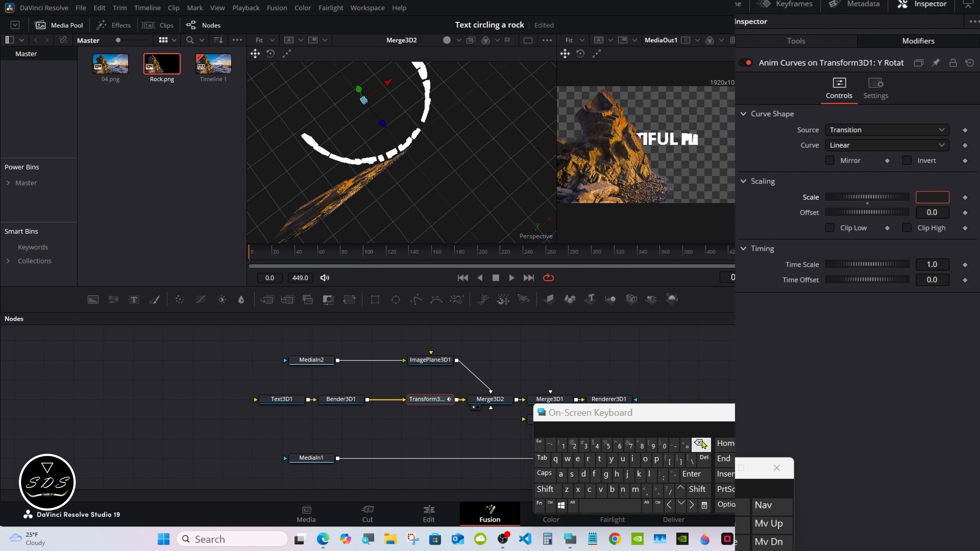
pyautogui.click(630, 445)
pyautogui.click(575, 446)
pyautogui.click(664, 447)
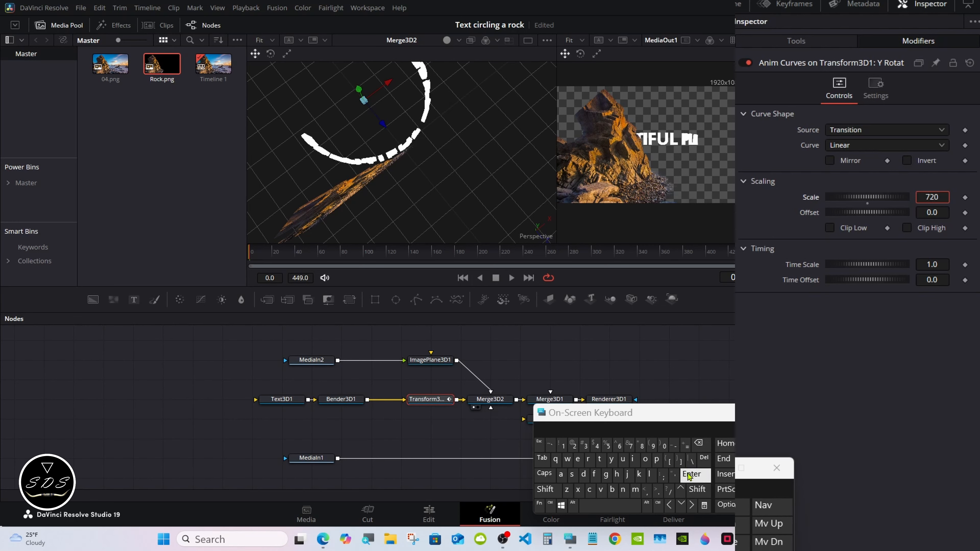
pyautogui.click(697, 477)
# Invert the Y rotation's animation curve and scrub the timeline to check the spinning direction
pyautogui.moveTo(483, 256); pyautogui.dragTo(514, 253)
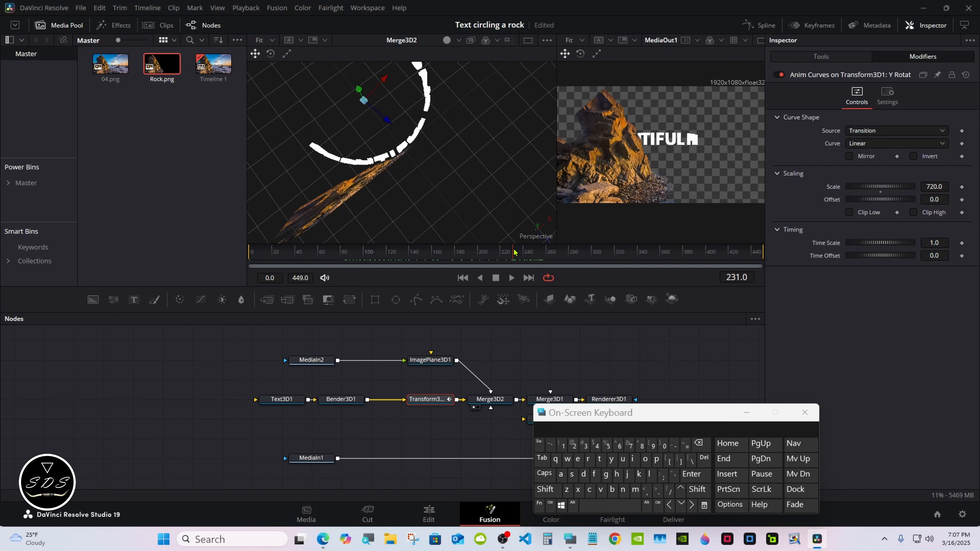
pyautogui.click(908, 161)
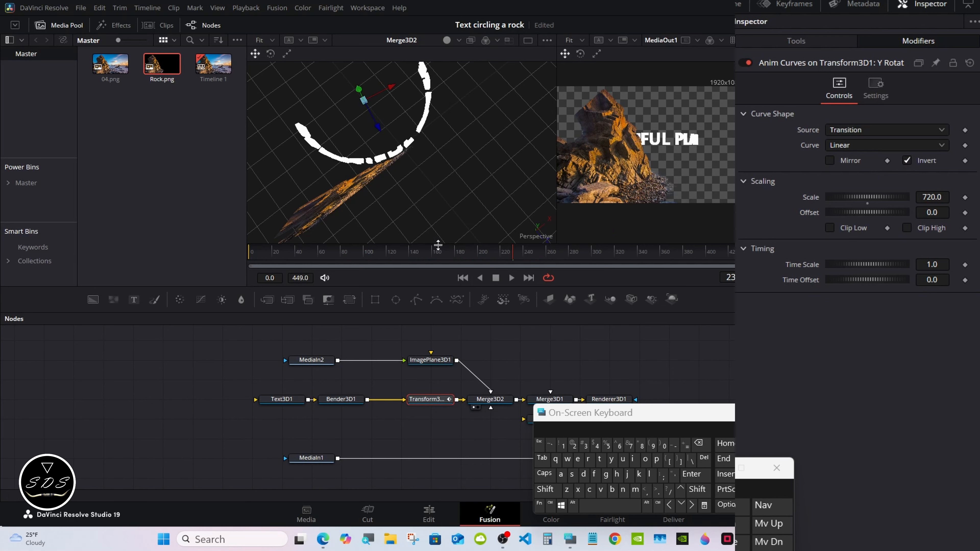
pyautogui.moveTo(284, 255); pyautogui.dragTo(518, 285)
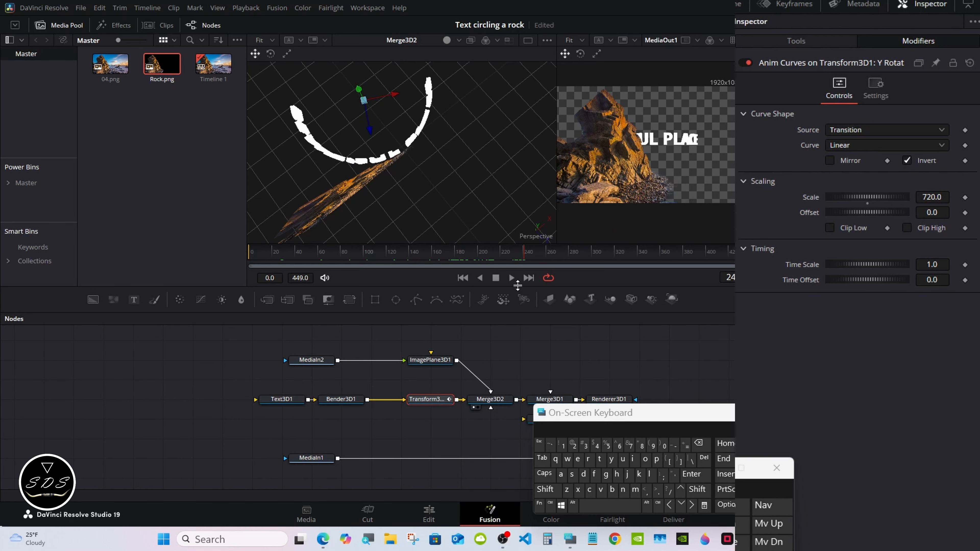
# Offset Transform3D1 around the rock with a translation of -0.77 in X and 0.53 in Z
pyautogui.click(831, 49)
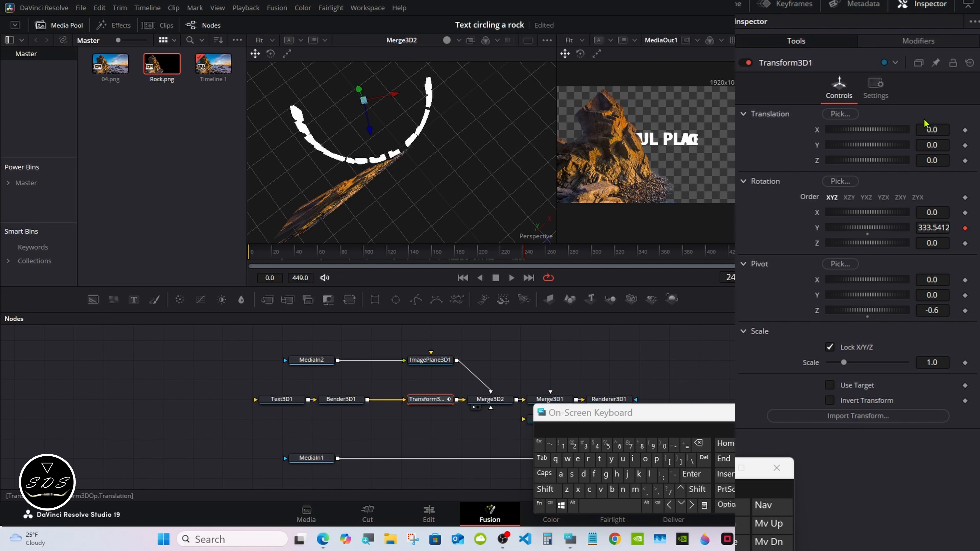
pyautogui.moveTo(932, 130); pyautogui.dragTo(933, 130)
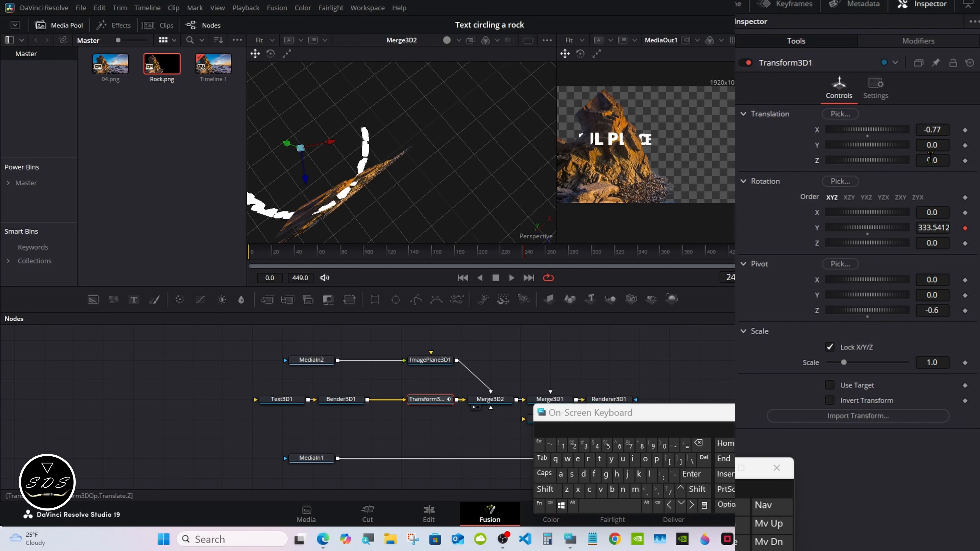
pyautogui.moveTo(932, 159); pyautogui.dragTo(942, 158)
# Orbit the Merge3D2 perspective view and rescale it to frame both the rock plane and the curved text, with Transform3D1 selected again
pyautogui.click(546, 489)
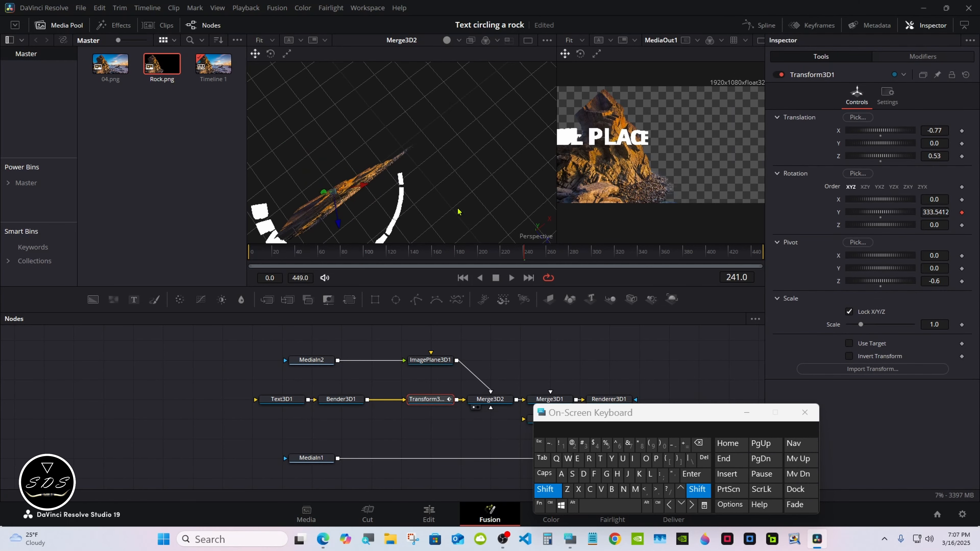
pyautogui.moveTo(460, 212); pyautogui.dragTo(440, 249)
pyautogui.click(543, 487)
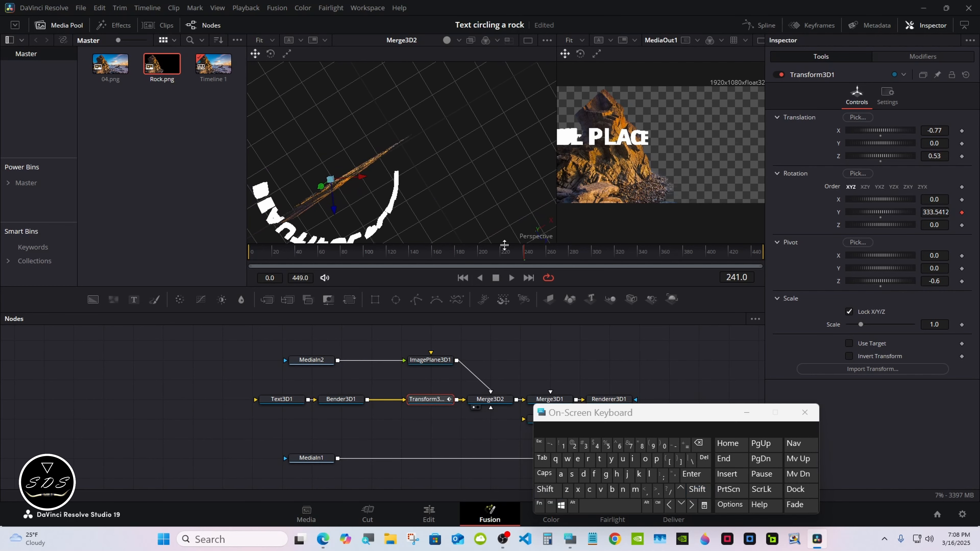
pyautogui.rightClick(477, 188)
pyautogui.click(433, 362)
pyautogui.rightClick(453, 181)
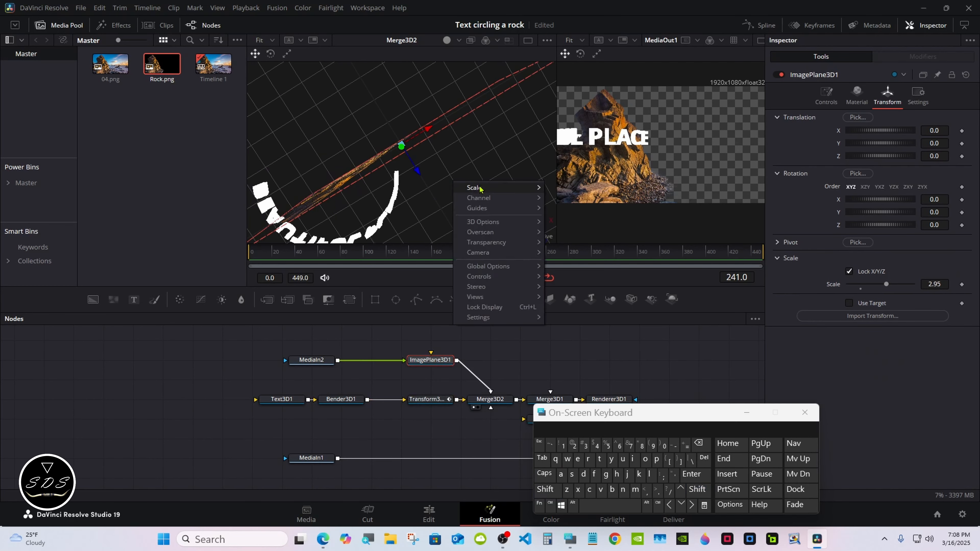
pyautogui.moveTo(465, 188)
pyautogui.click(564, 189)
pyautogui.click(418, 400)
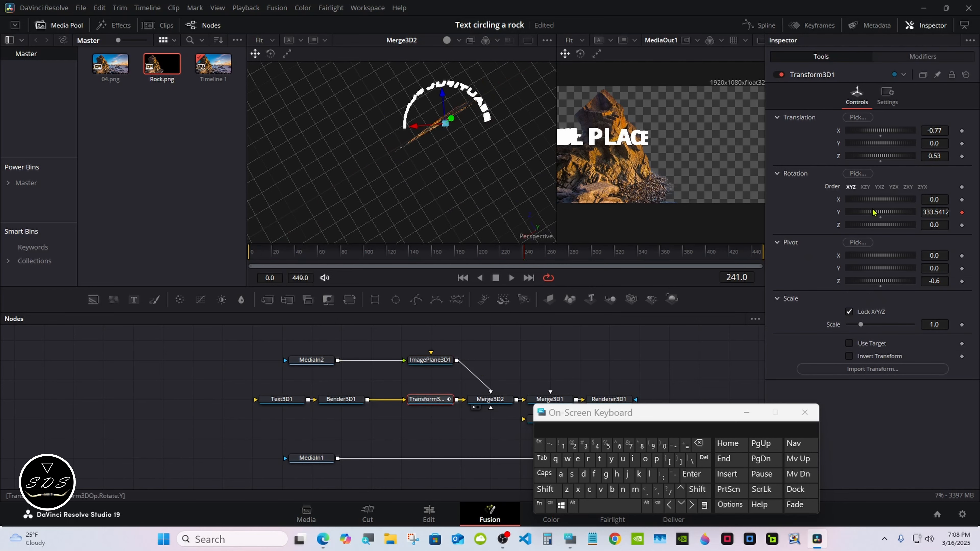
# Set Transform3D1's translation to -0.706 in X and 0.157 in Y, using a single MediaOut1 viewer at frame 217
pyautogui.moveTo(524, 251); pyautogui.dragTo(498, 252)
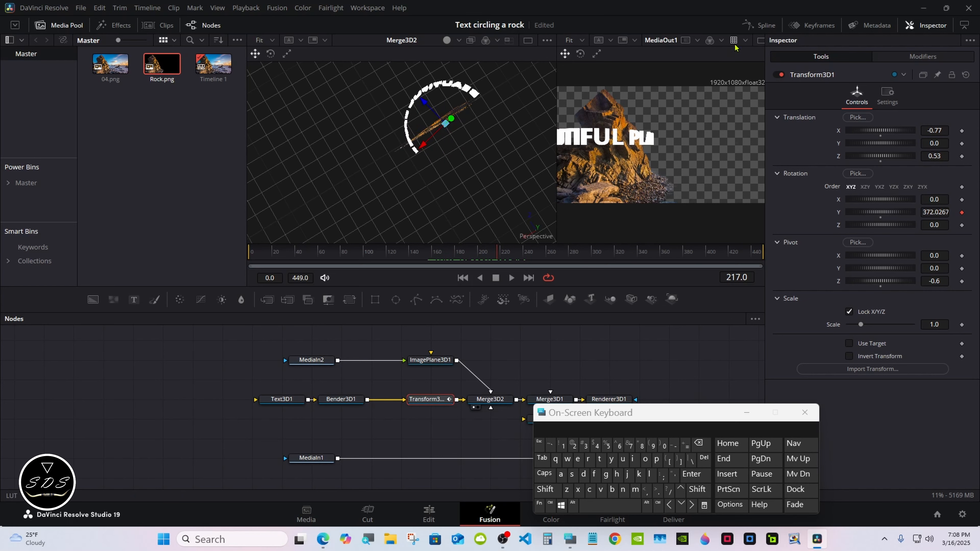
pyautogui.moveTo(557, 113); pyautogui.dragTo(495, 112)
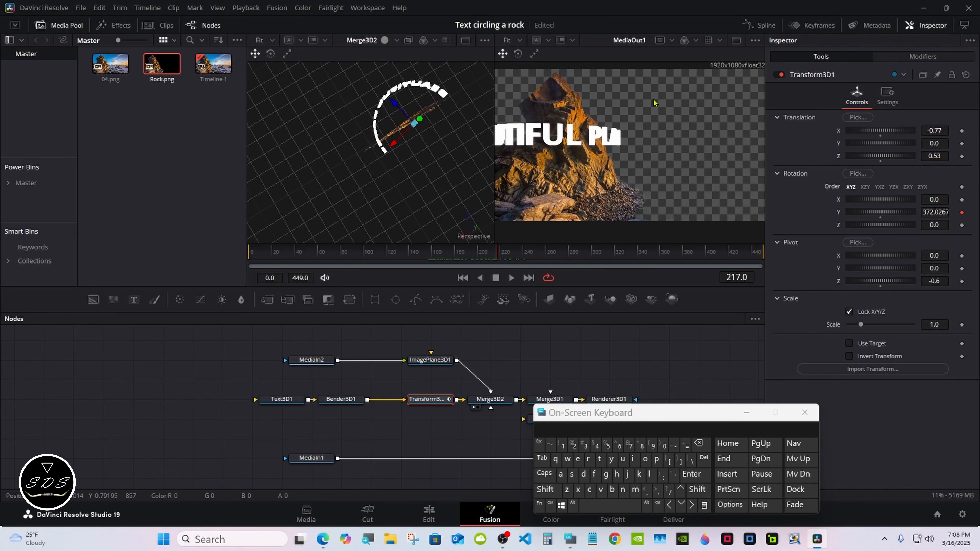
pyautogui.click(735, 40)
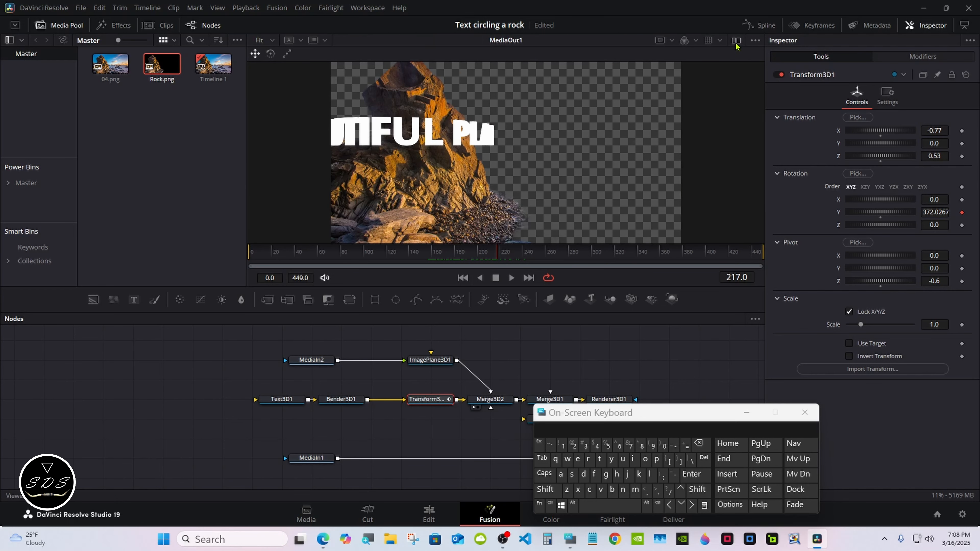
pyautogui.moveTo(930, 143); pyautogui.dragTo(950, 144)
pyautogui.moveTo(389, 253); pyautogui.dragTo(470, 250)
pyautogui.moveTo(532, 247); pyautogui.dragTo(497, 250)
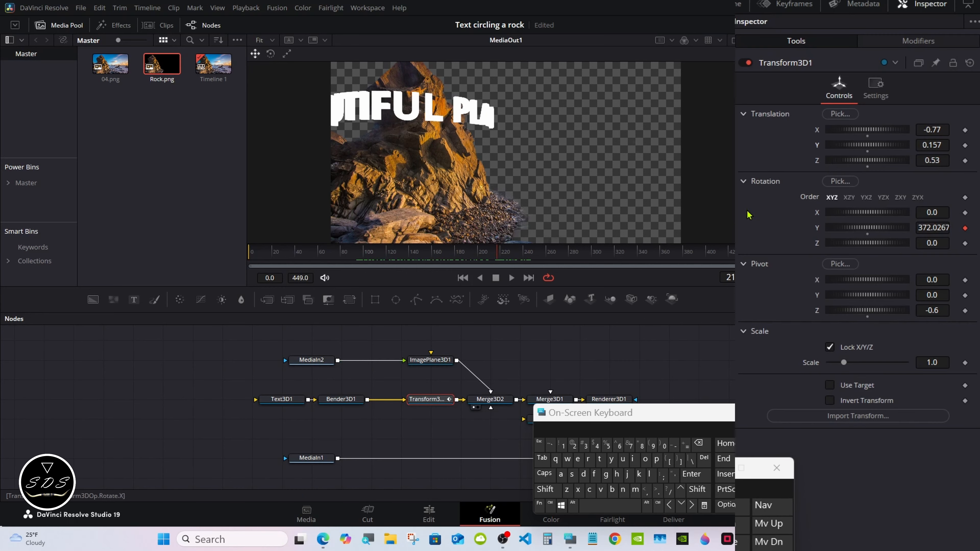
pyautogui.moveTo(932, 130); pyautogui.dragTo(937, 130)
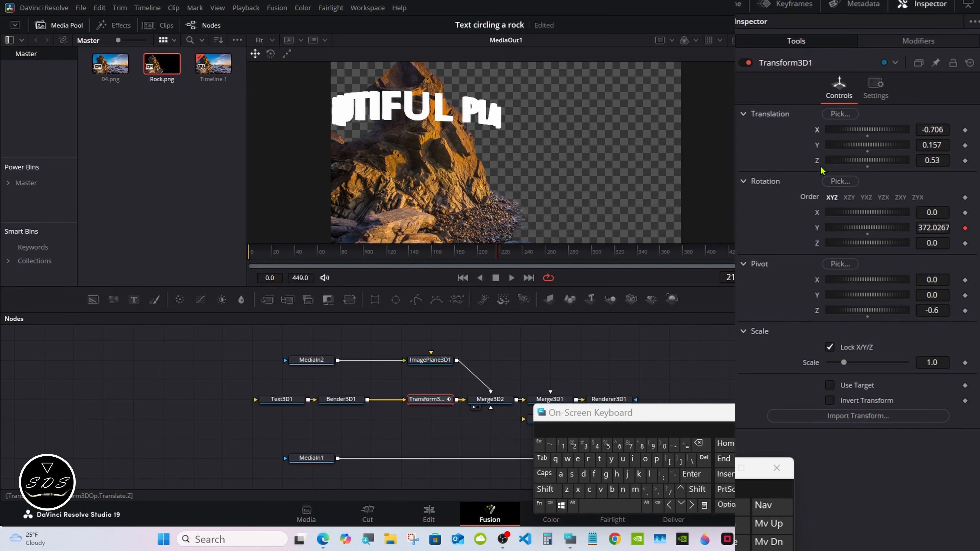
# Play the animation to check how the text circles the rock, stop playback and restore the dual viewers
pyautogui.click(512, 278)
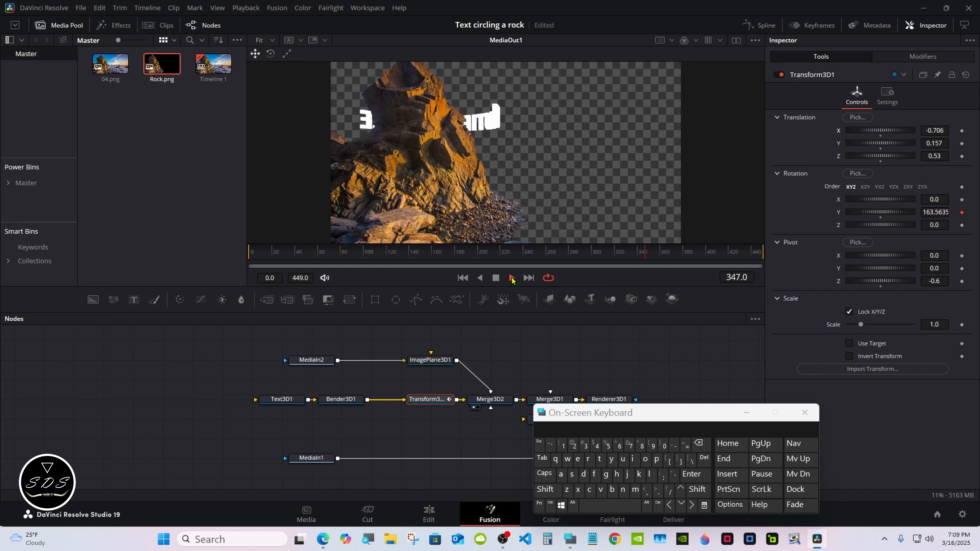
pyautogui.click(496, 278)
pyautogui.moveTo(577, 414); pyautogui.dragTo(648, 428)
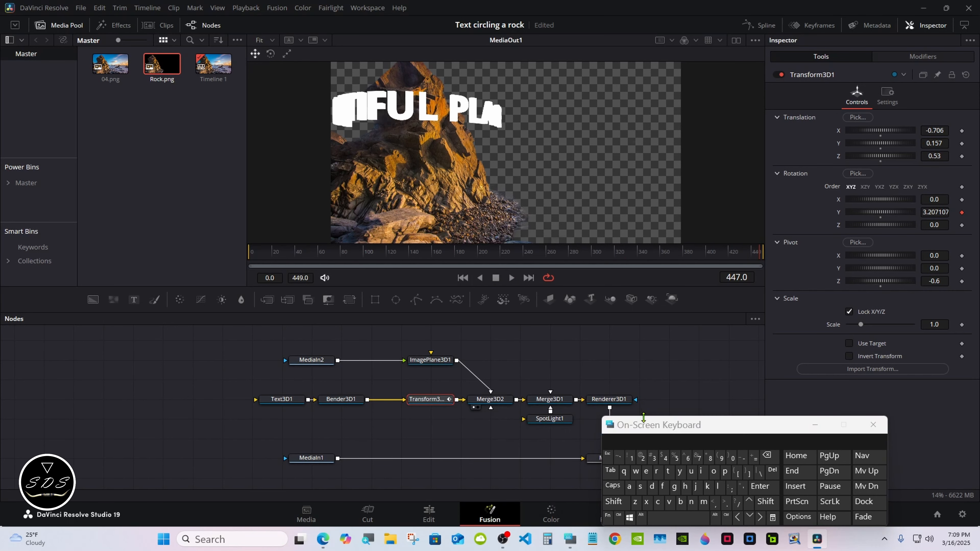
pyautogui.click(735, 40)
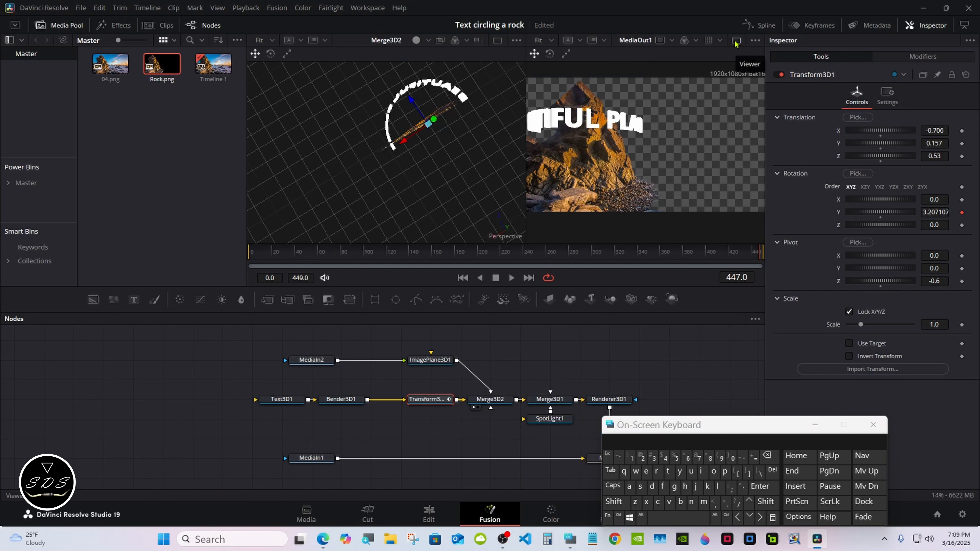
# Switch Renderer3D1 to the Hardware Renderer and enable its lighting and shadows
pyautogui.click(600, 402)
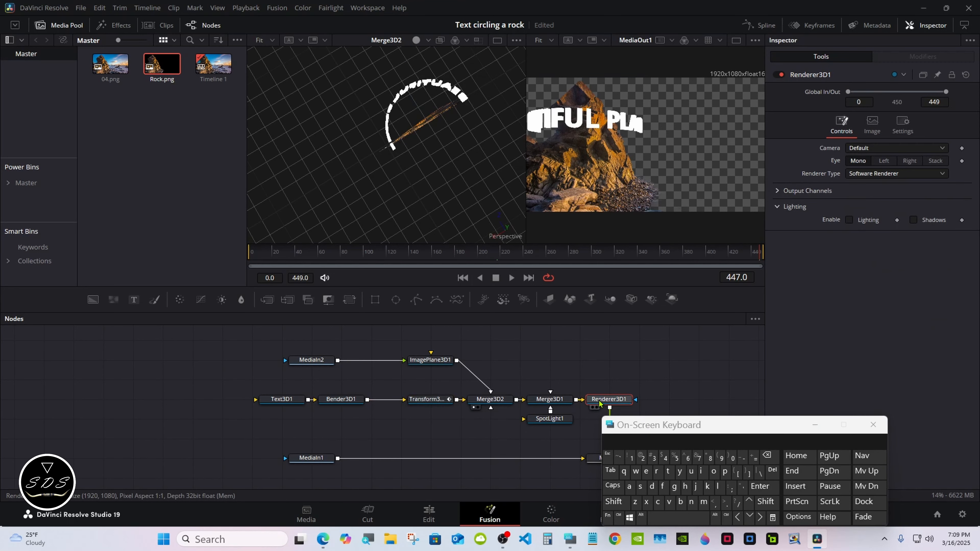
pyautogui.click(893, 183)
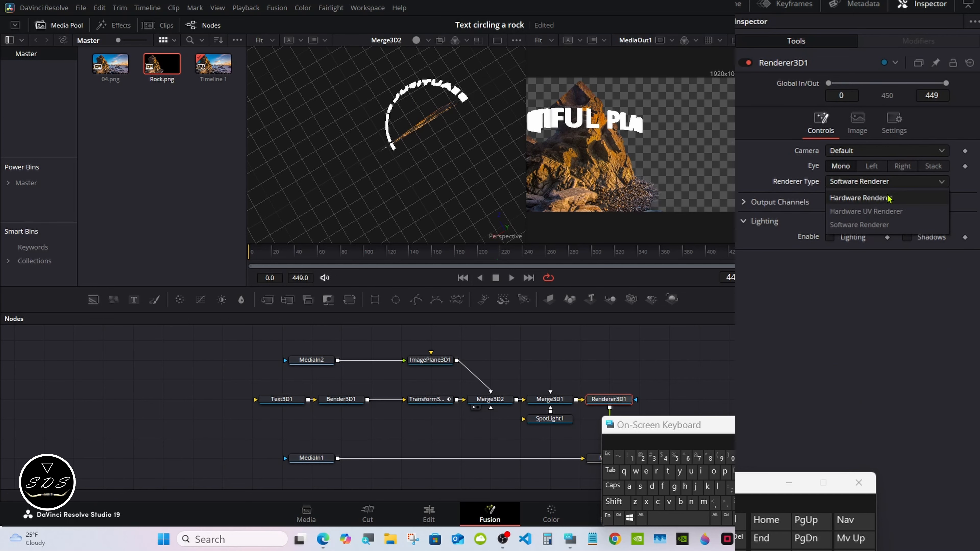
pyautogui.click(888, 198)
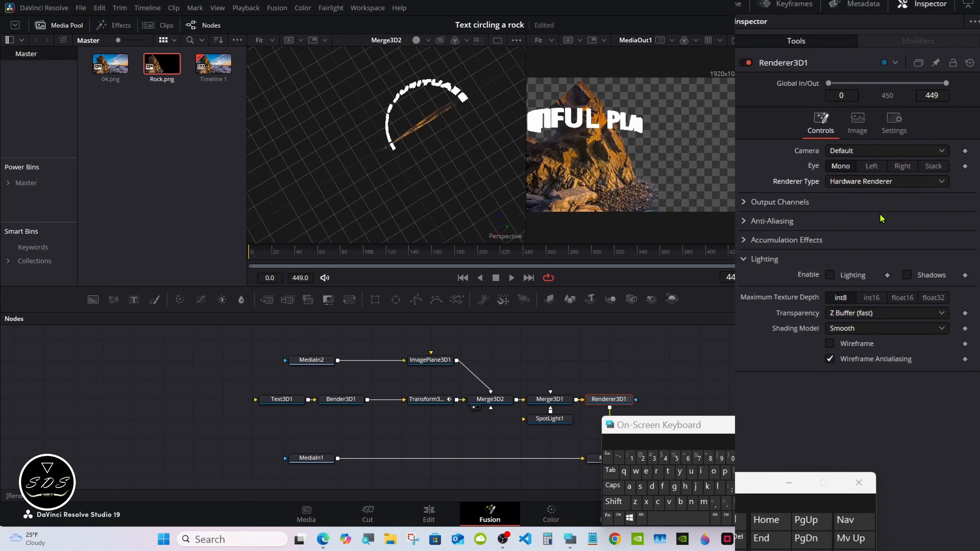
pyautogui.click(830, 275)
pyautogui.click(907, 275)
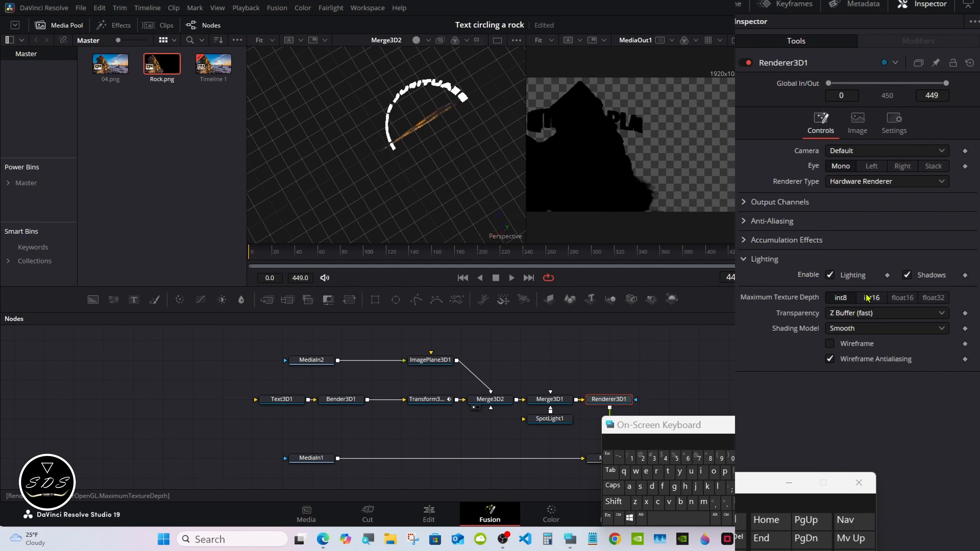
# Enable Use Target on SpotLight1 and set its Z translation to 2.12 and cone angle to 90
pyautogui.click(558, 421)
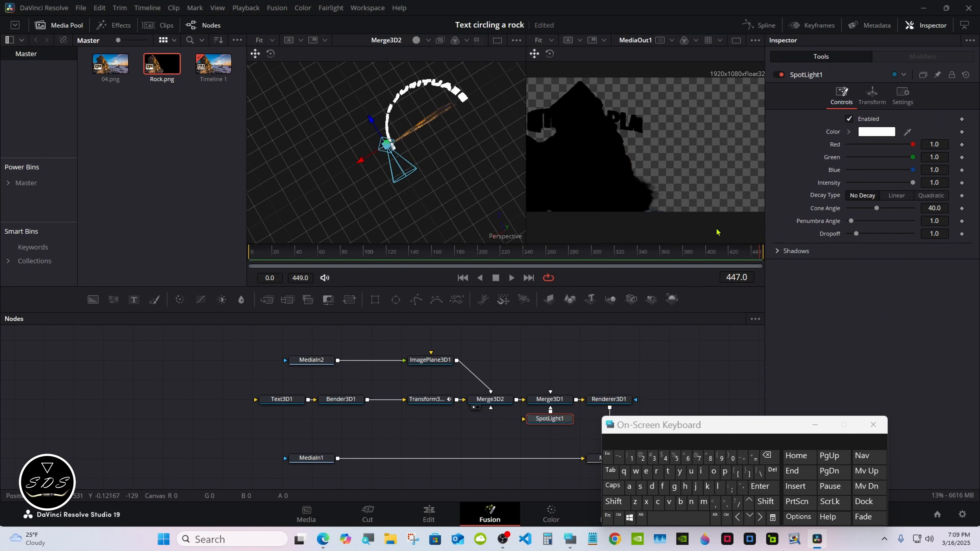
pyautogui.click(616, 502)
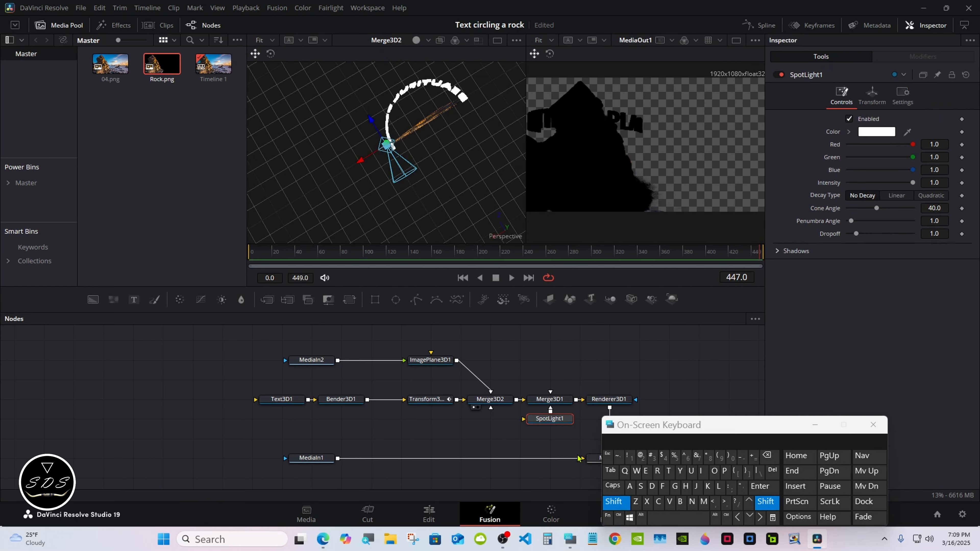
pyautogui.moveTo(482, 193); pyautogui.dragTo(525, 59)
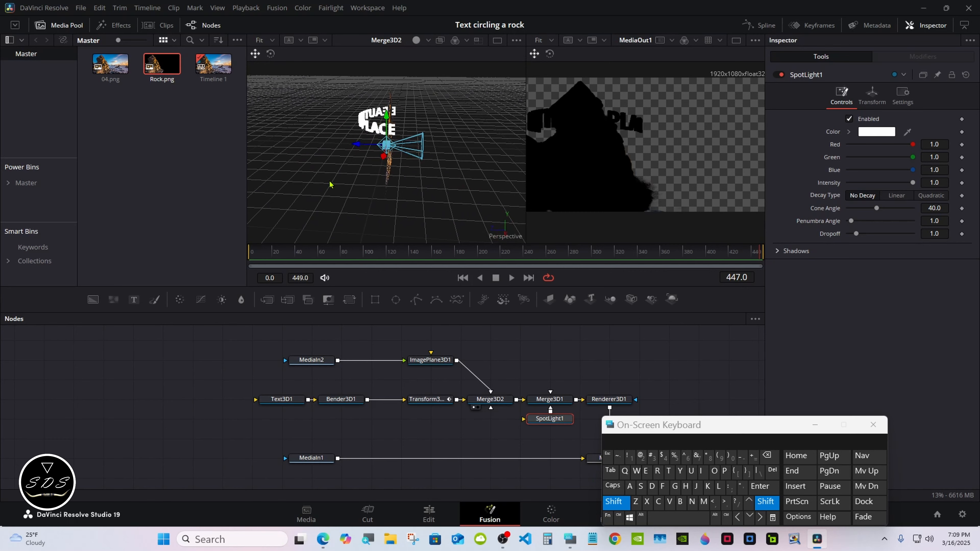
pyautogui.moveTo(330, 184); pyautogui.dragTo(597, 323)
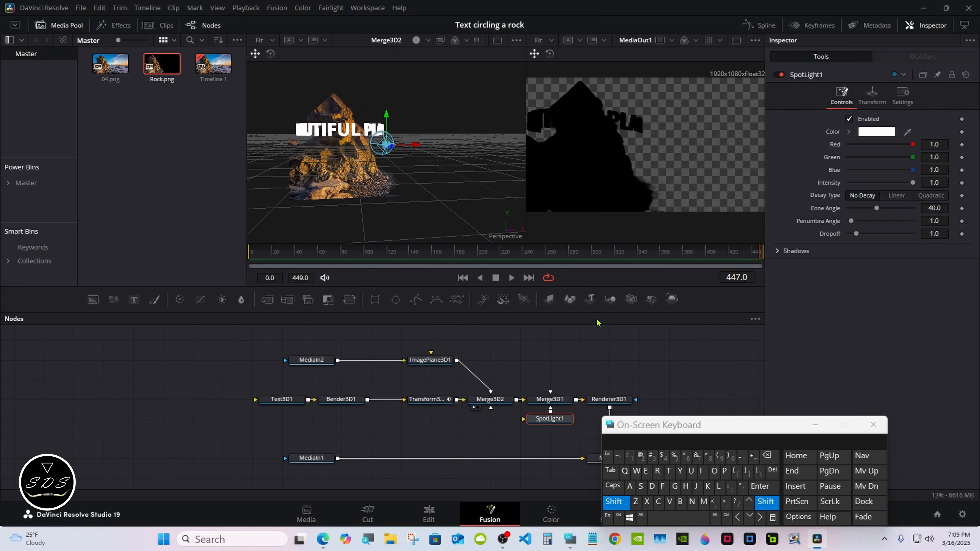
pyautogui.click(613, 504)
pyautogui.click(873, 96)
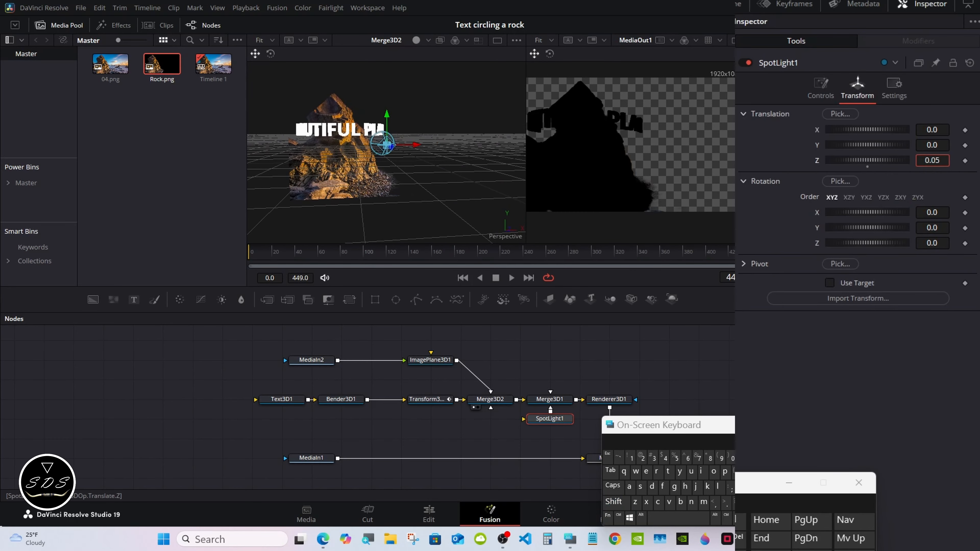
pyautogui.click(830, 284)
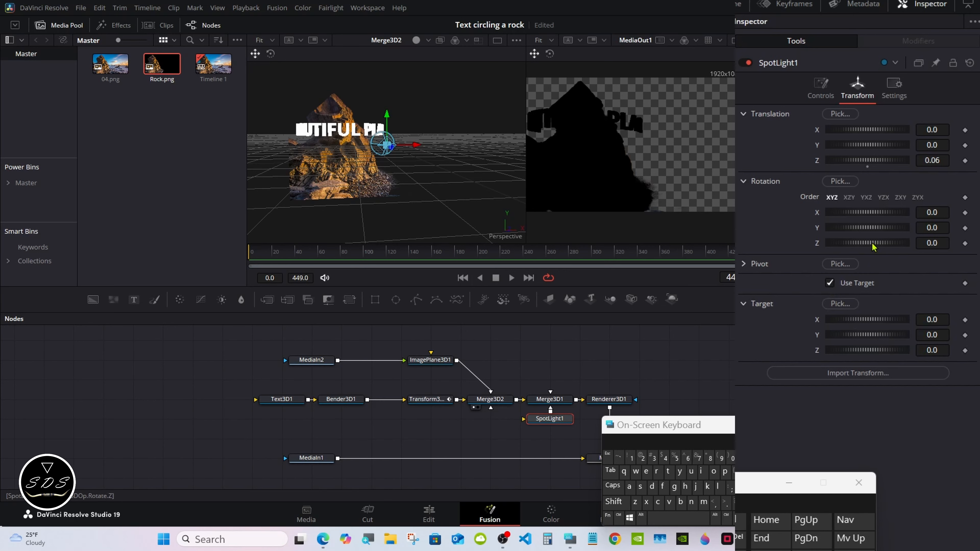
pyautogui.moveTo(925, 161); pyautogui.dragTo(957, 161)
pyautogui.click(832, 99)
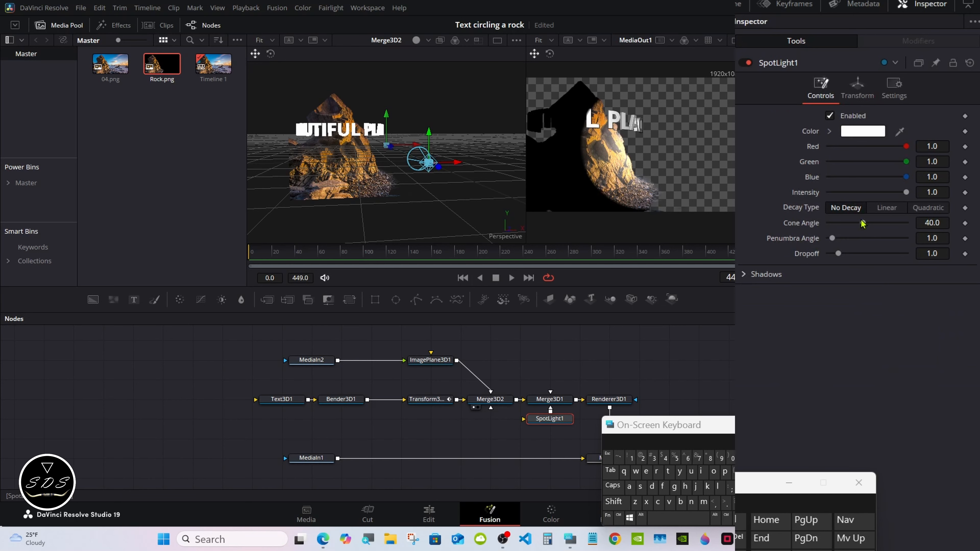
pyautogui.moveTo(863, 223); pyautogui.dragTo(946, 221)
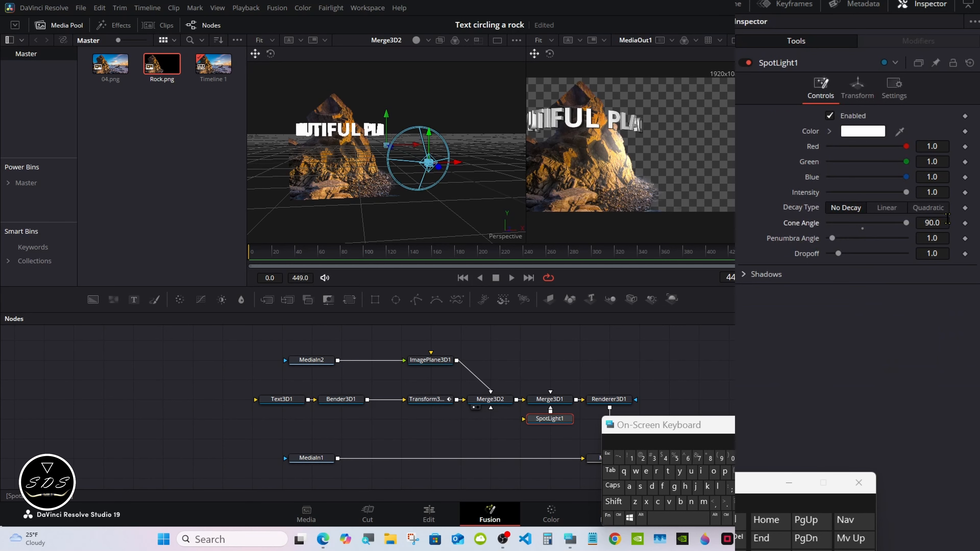
# Set SpotLight1's target X to -0.609 and its translation to 0.583 in Y and 2.04 in Z, checking the shadows up to frame 204
pyautogui.click(859, 92)
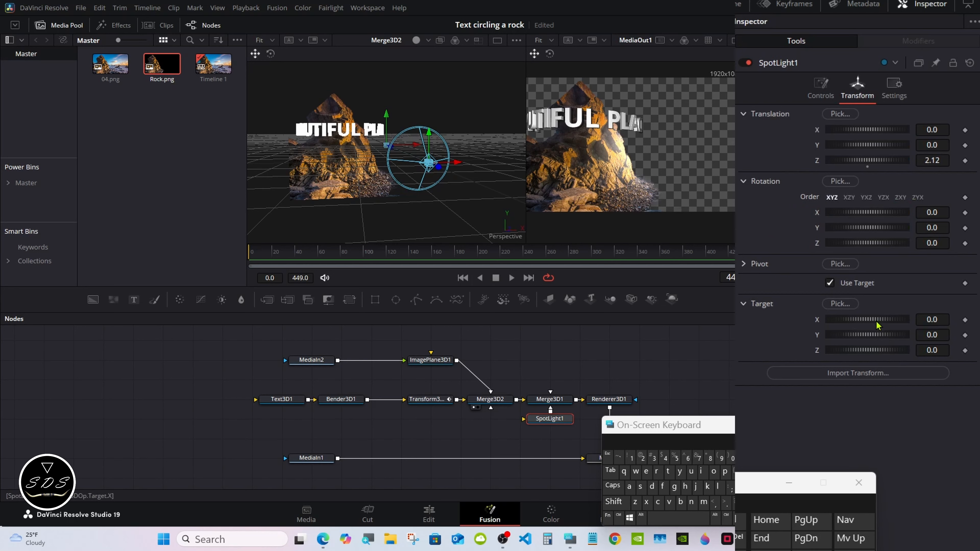
pyautogui.moveTo(877, 325); pyautogui.dragTo(864, 320)
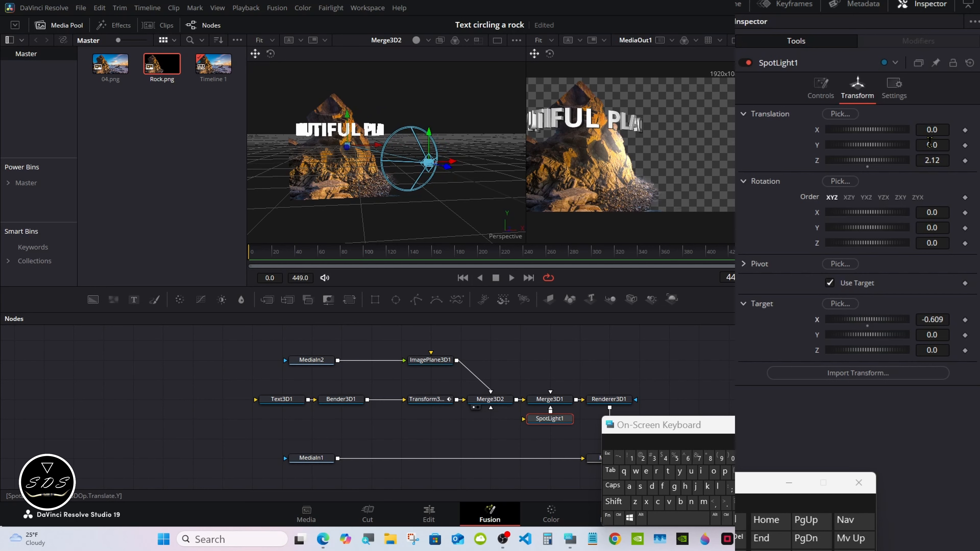
pyautogui.moveTo(933, 145)
pyautogui.mouseDown()
pyautogui.moveTo(962, 144)
pyautogui.moveTo(928, 155)
pyautogui.moveTo(937, 145)
pyautogui.mouseUp()
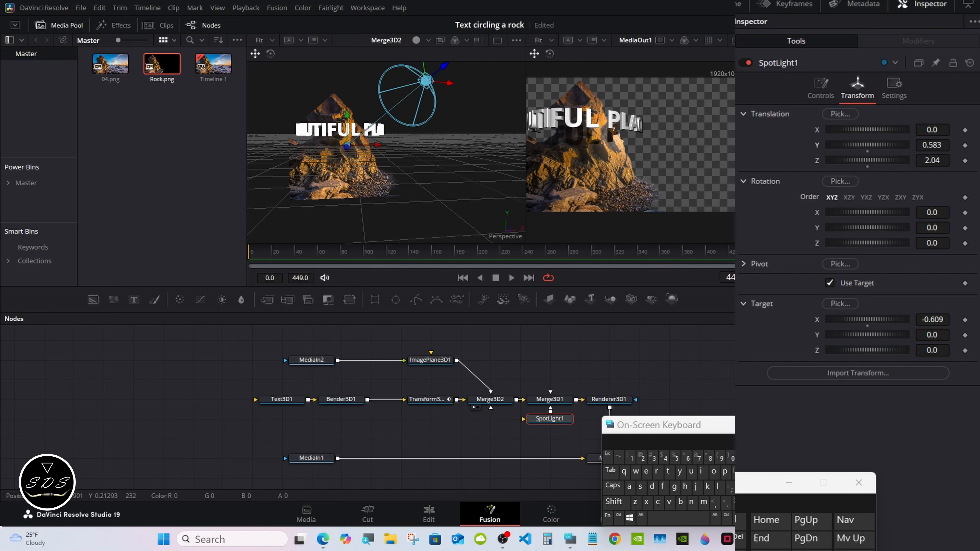
pyautogui.click(475, 256)
pyautogui.moveTo(475, 256); pyautogui.dragTo(497, 255)
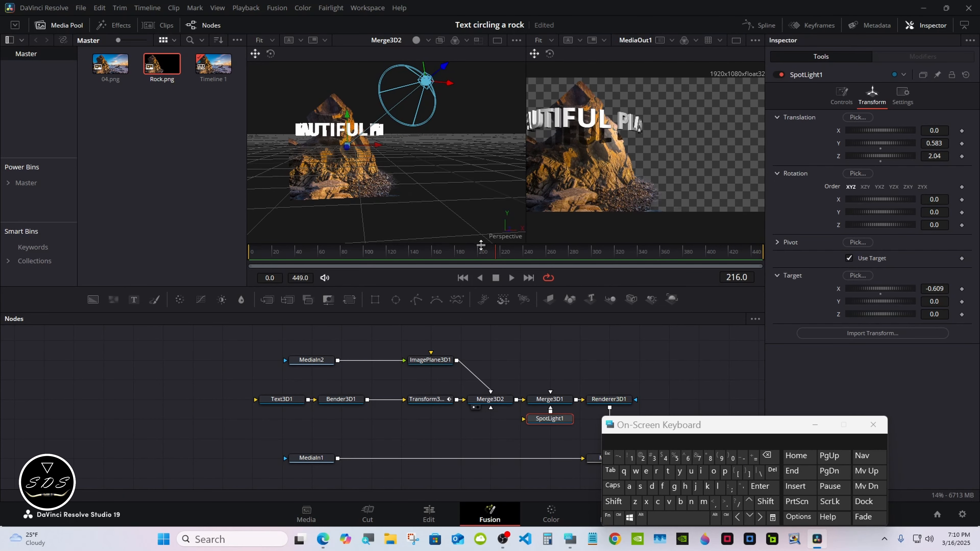
pyautogui.click(483, 250)
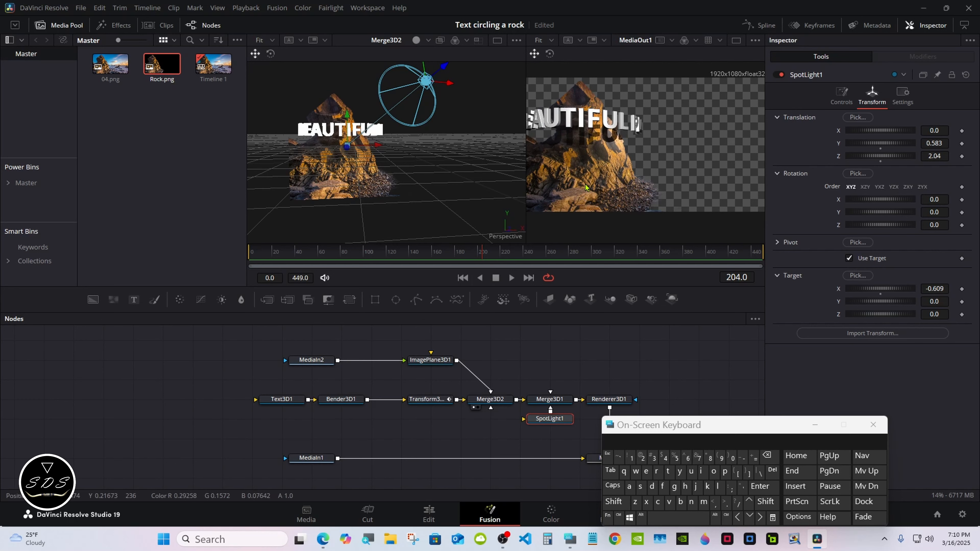
# Set ImagePlane3D1's specular material to an intensity of 0.504 and an exponent of 100
pyautogui.click(435, 361)
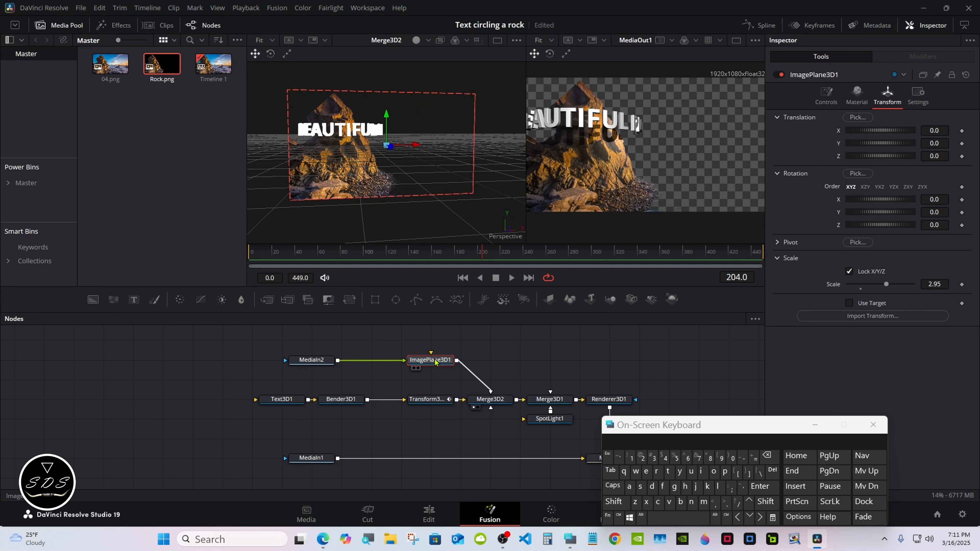
pyautogui.moveTo(738, 418); pyautogui.dragTo(588, 420)
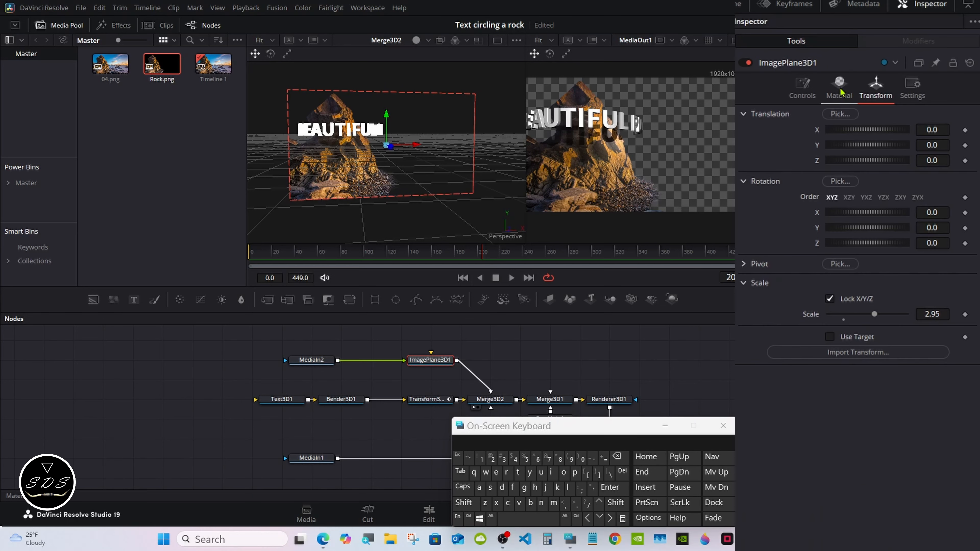
pyautogui.click(857, 97)
pyautogui.click(745, 227)
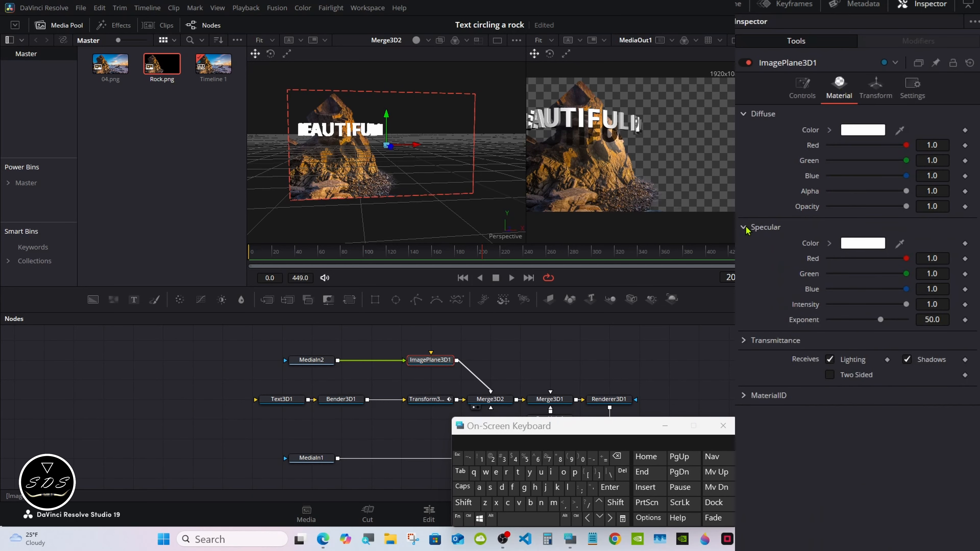
pyautogui.moveTo(907, 304); pyautogui.dragTo(866, 309)
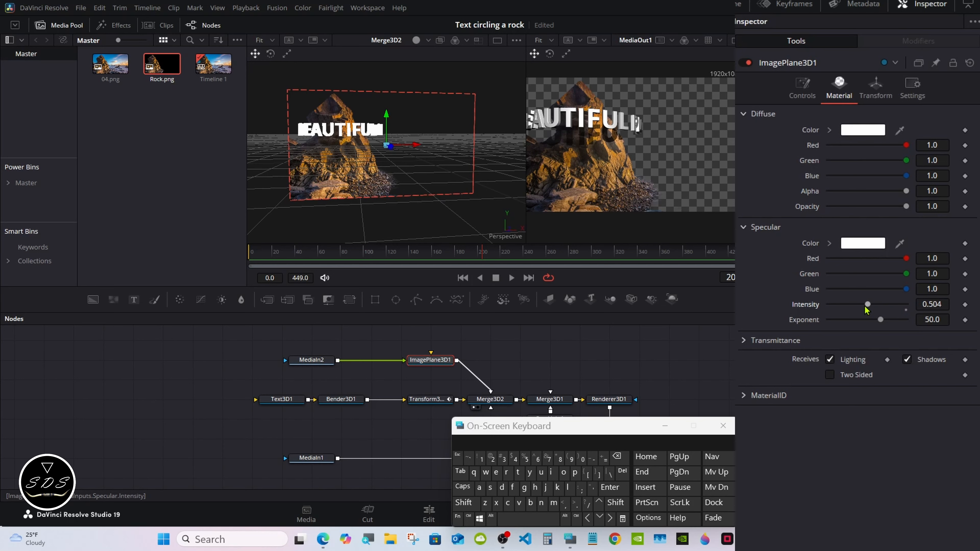
pyautogui.moveTo(884, 321); pyautogui.dragTo(916, 321)
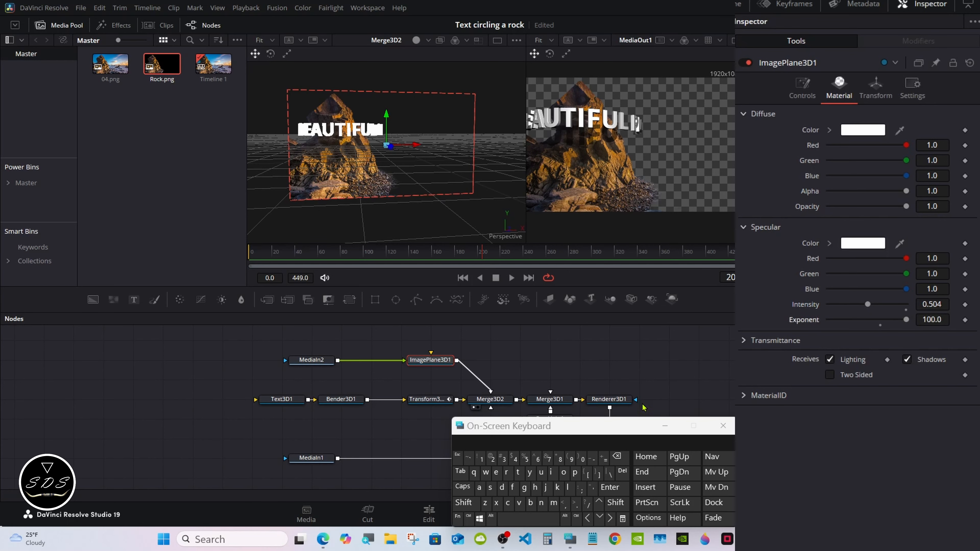
# Add the Chrome shader from the Fusion shader templates as a separate node above Text3D1
pyautogui.moveTo(584, 429); pyautogui.dragTo(731, 396)
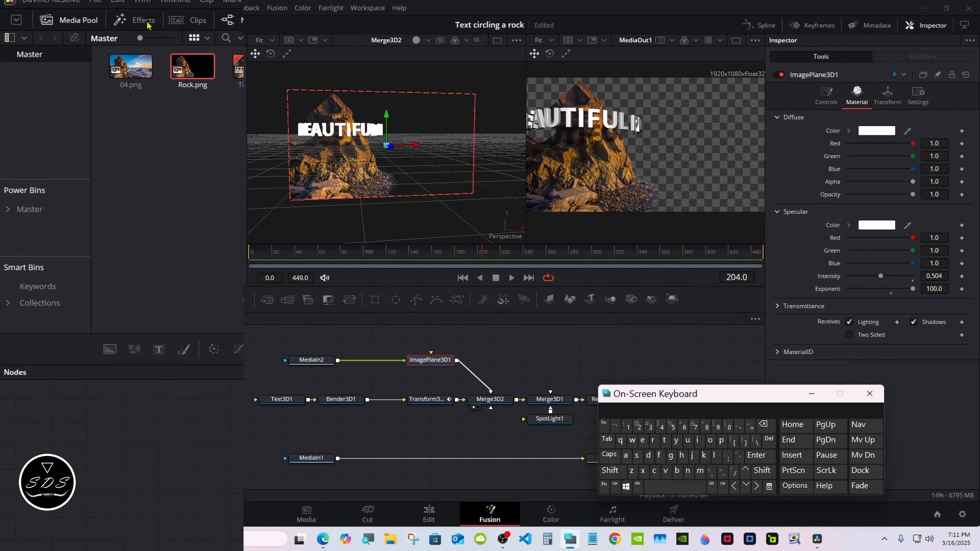
pyautogui.click(148, 24)
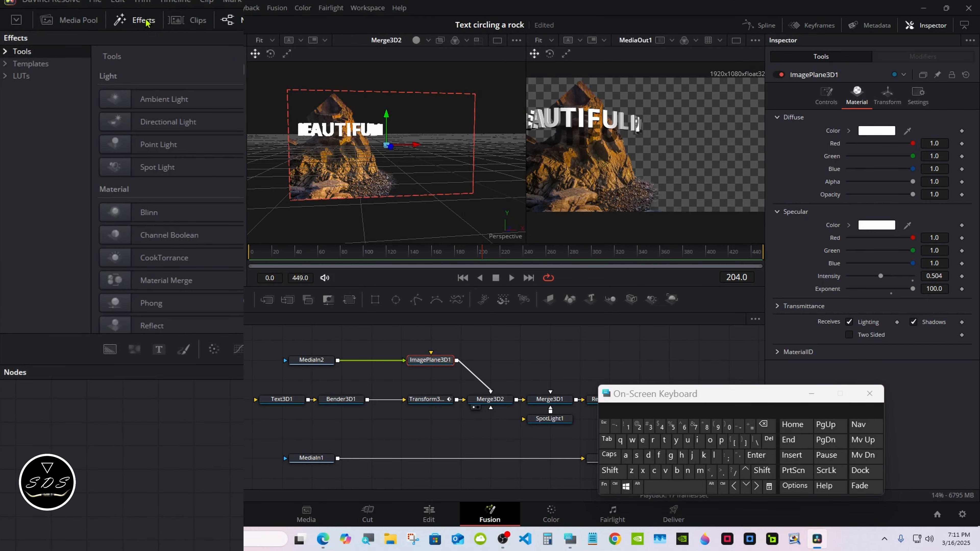
pyautogui.click(6, 65)
pyautogui.click(18, 88)
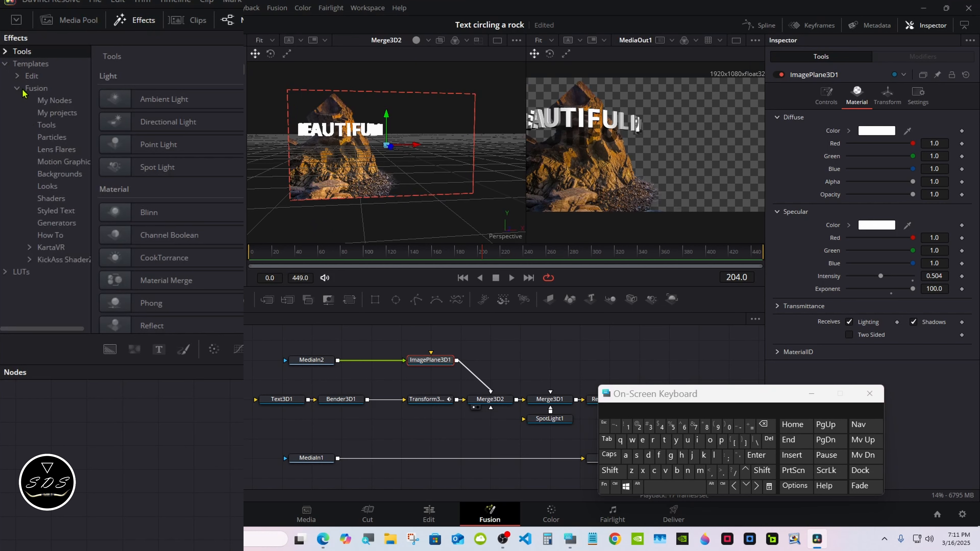
pyautogui.click(66, 198)
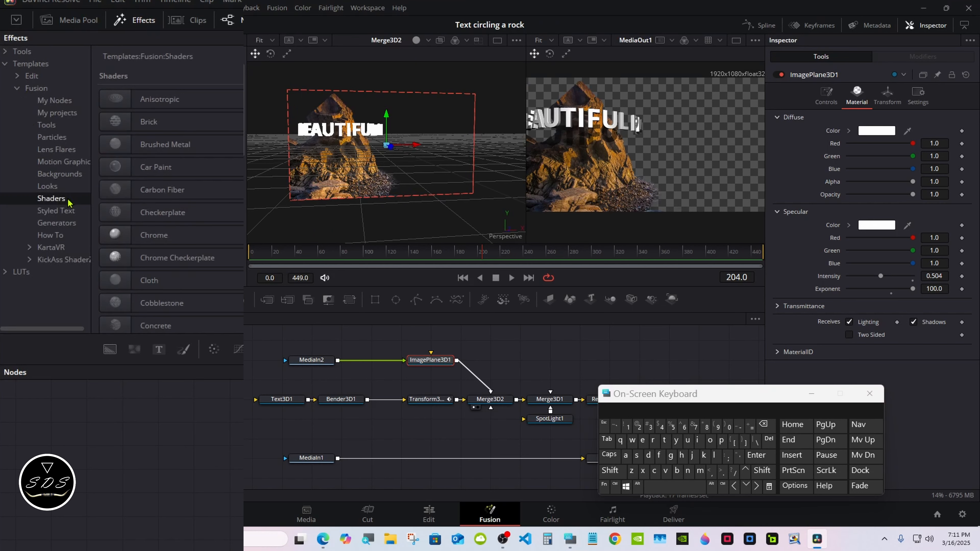
pyautogui.moveTo(156, 236); pyautogui.dragTo(209, 386)
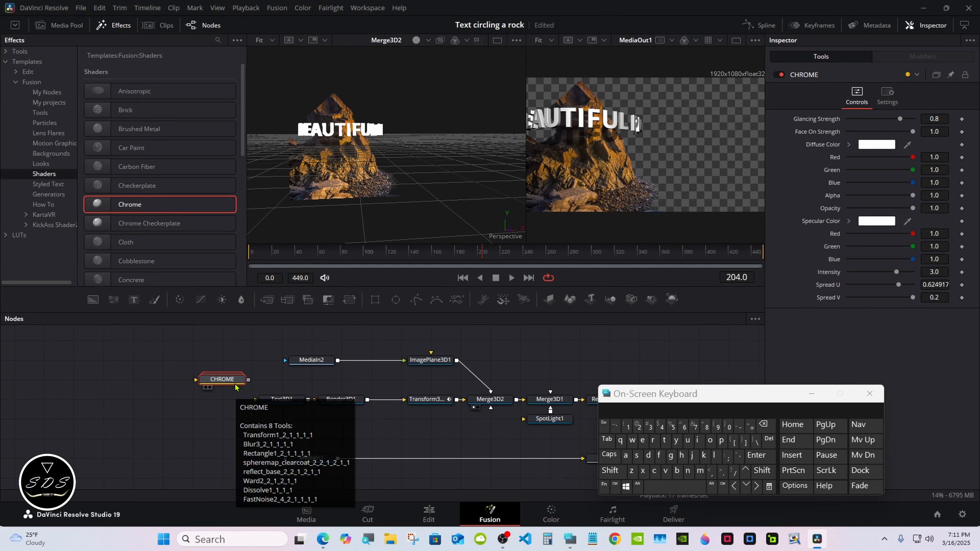
# Place Text3D1 beneath CHROME, insert a Replace Material 3D node after it, and connect CHROME as that node's material
pyautogui.moveTo(281, 403); pyautogui.dragTo(221, 405)
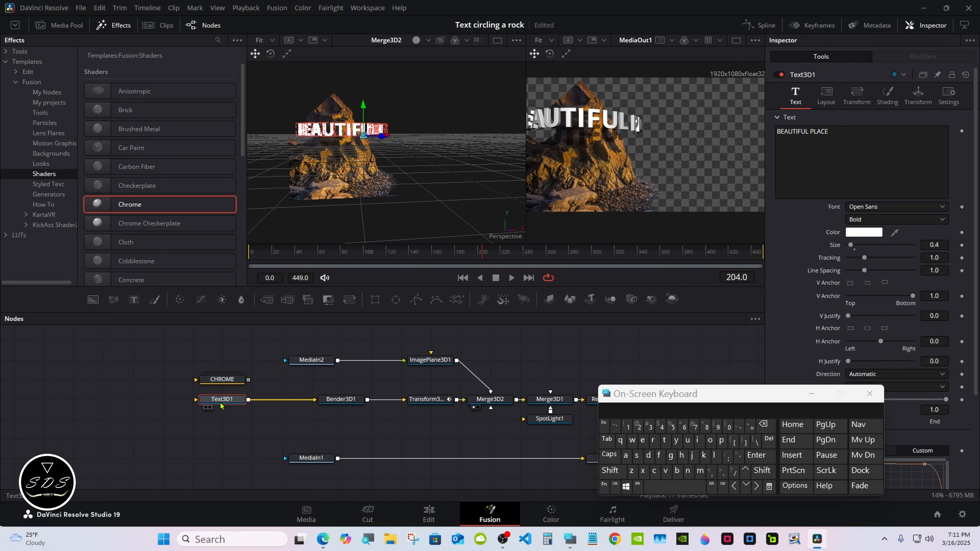
pyautogui.click(610, 470)
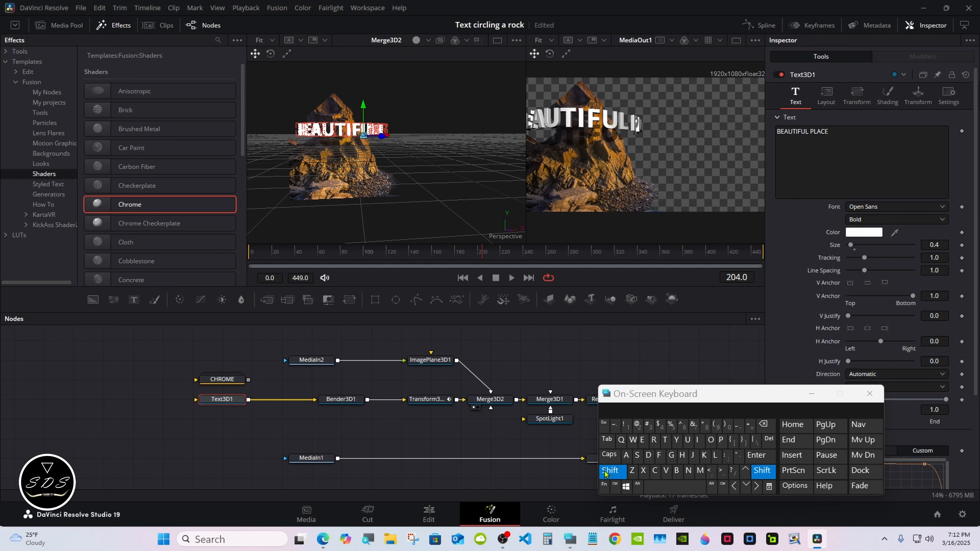
pyautogui.click(656, 486)
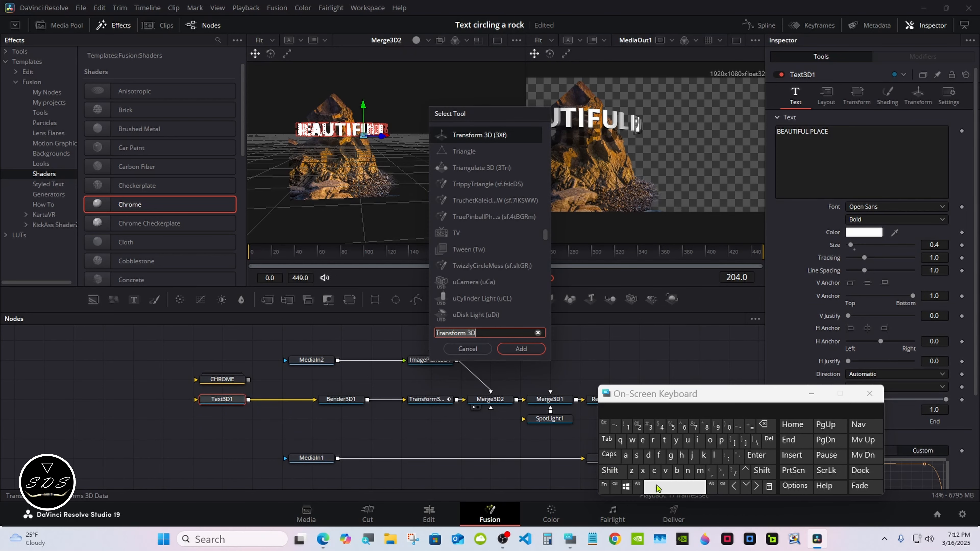
pyautogui.write('repl')
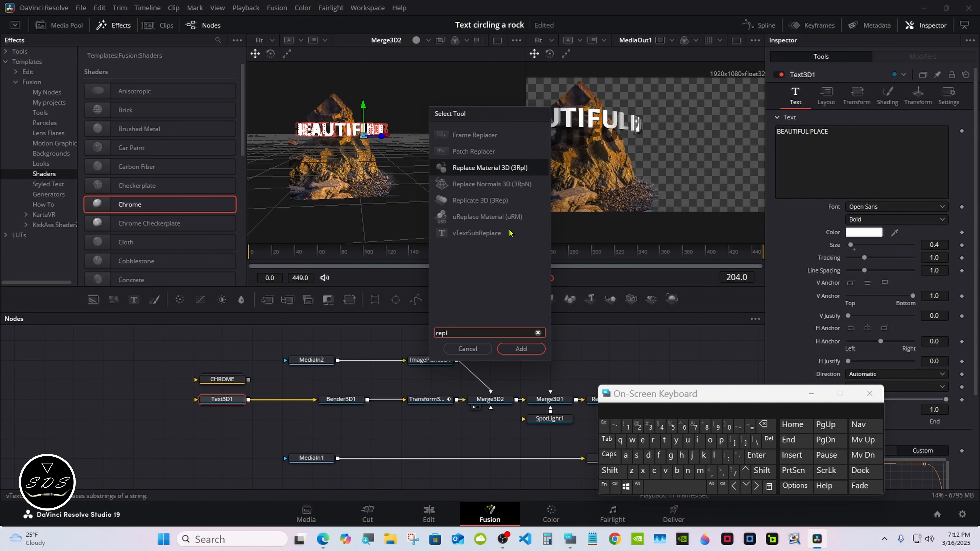
pyautogui.press('Return')
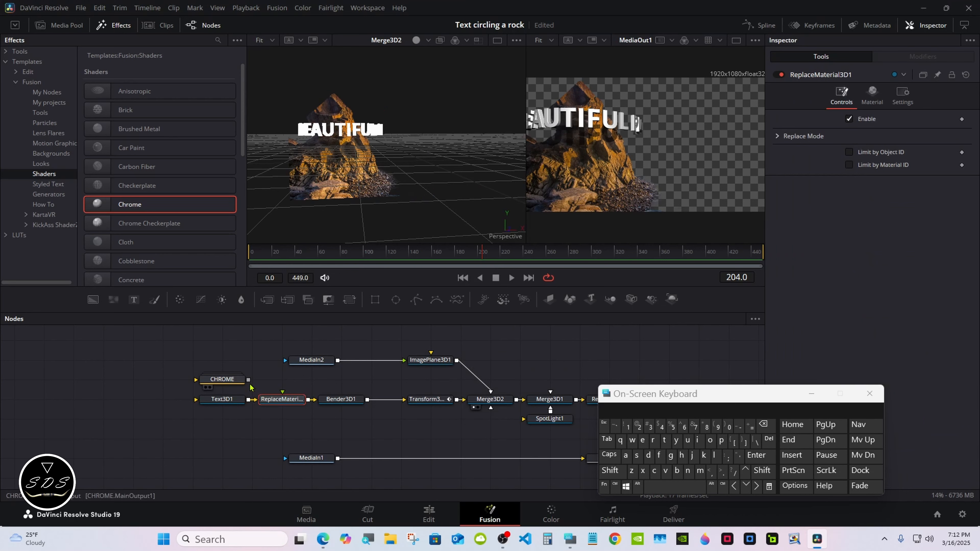
pyautogui.moveTo(248, 380); pyautogui.dragTo(291, 404)
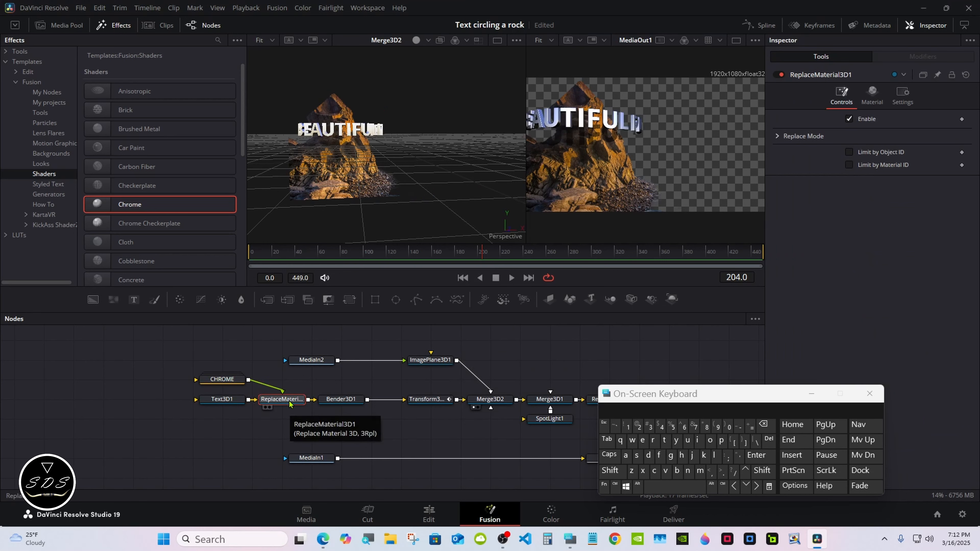
# Set Text3D1's font style to Semibold Italic and close the on-screen keyboard
pyautogui.click(218, 400)
pyautogui.moveTo(702, 398); pyautogui.dragTo(586, 411)
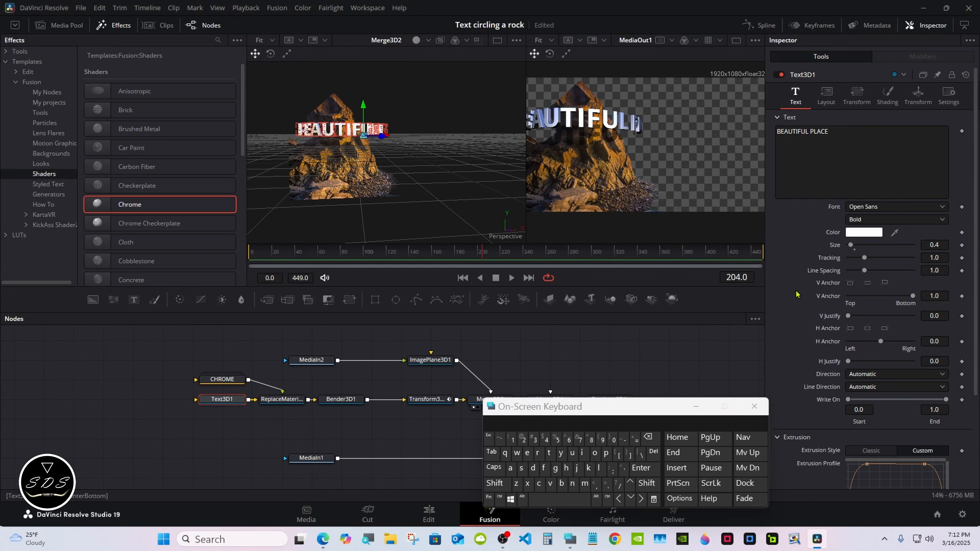
pyautogui.click(864, 220)
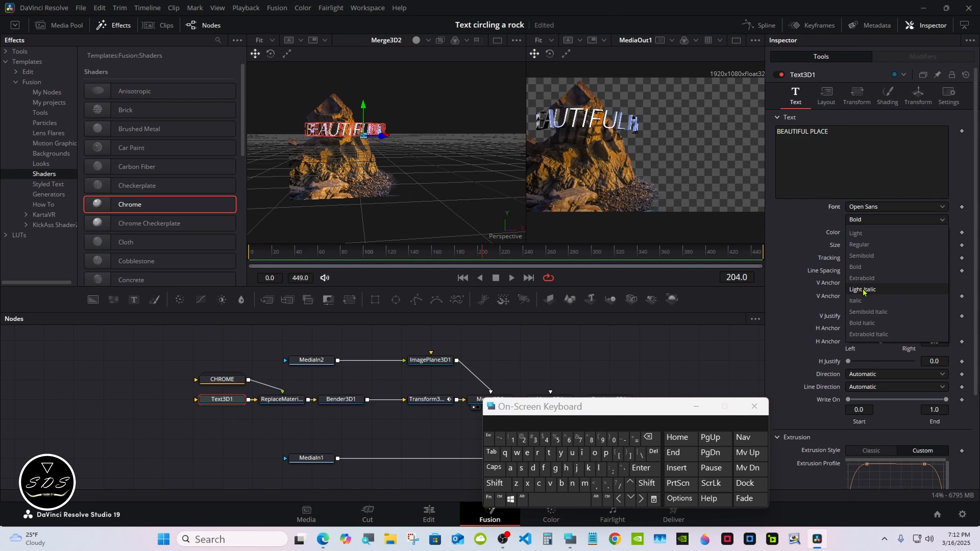
pyautogui.click(864, 309)
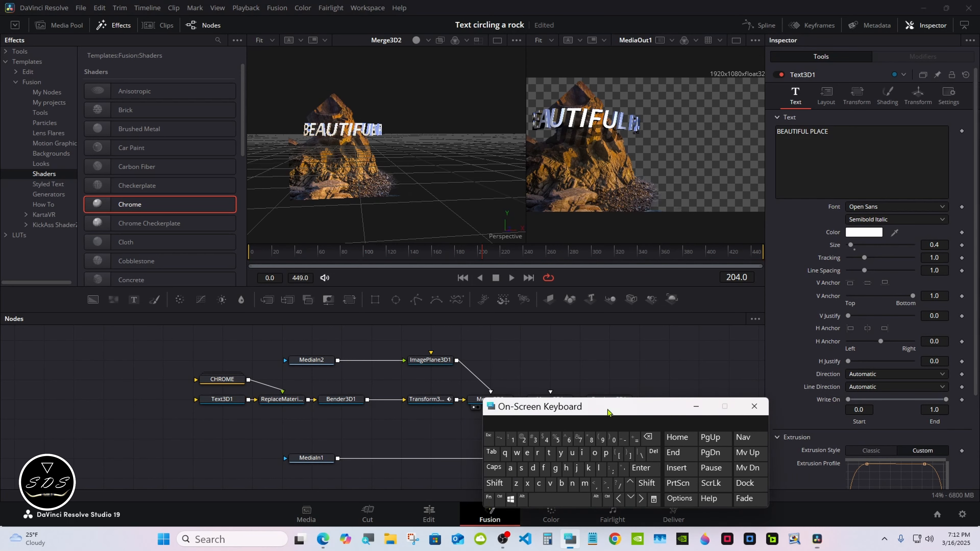
pyautogui.moveTo(601, 406); pyautogui.dragTo(798, 360)
pyautogui.click(892, 359)
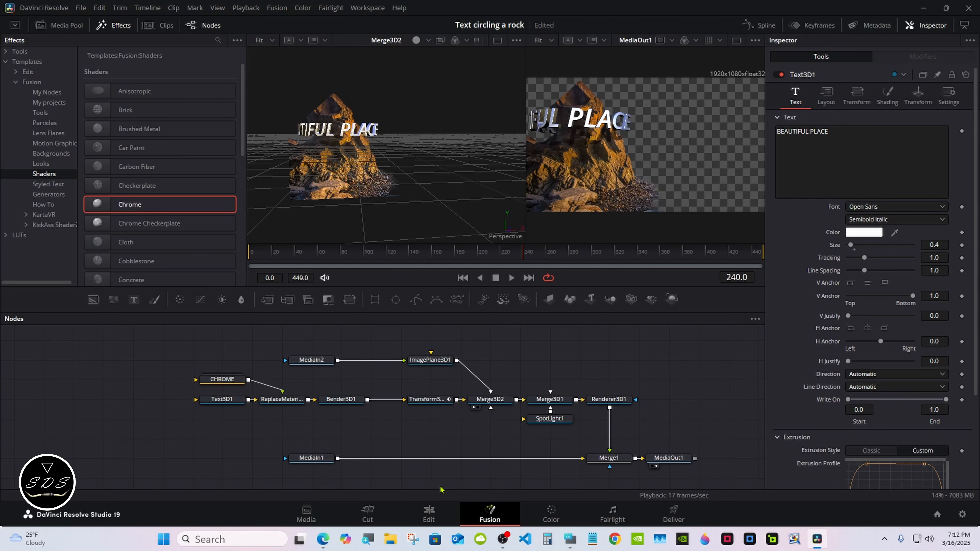
# Return to the Edit page and re-enable the Video 1 track holding 04.png, scrubbing the timeline to check the composite
pyautogui.click(429, 515)
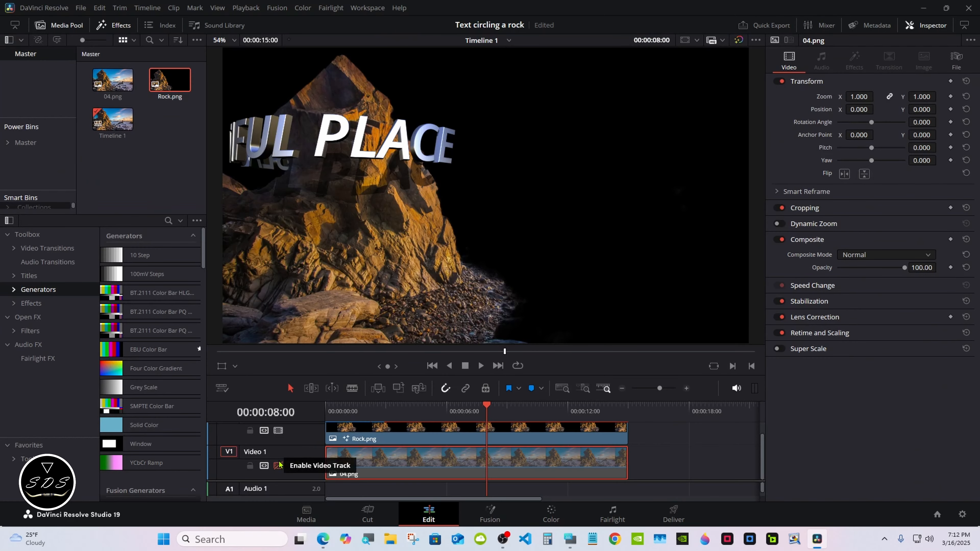
pyautogui.moveTo(410, 406); pyautogui.dragTo(404, 409)
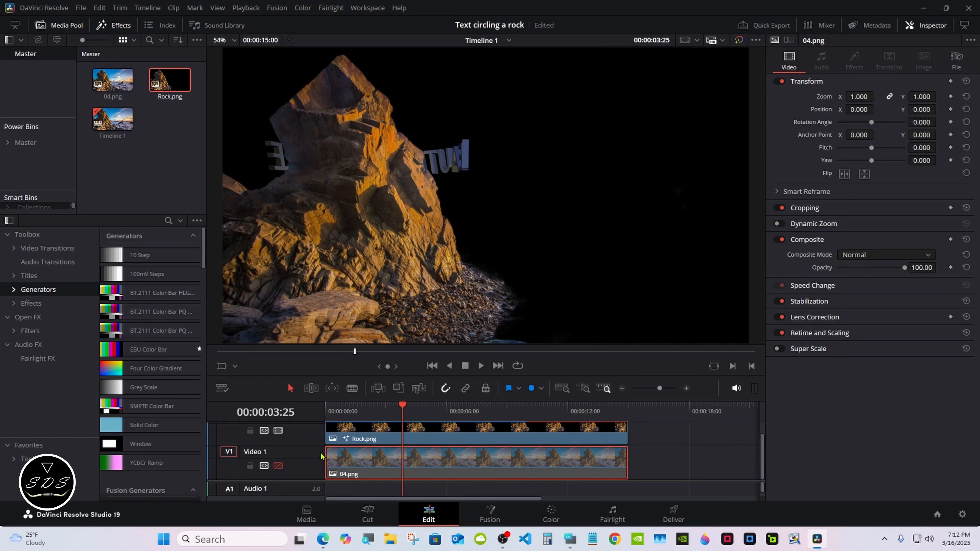
pyautogui.click(278, 466)
pyautogui.moveTo(355, 407); pyautogui.dragTo(400, 404)
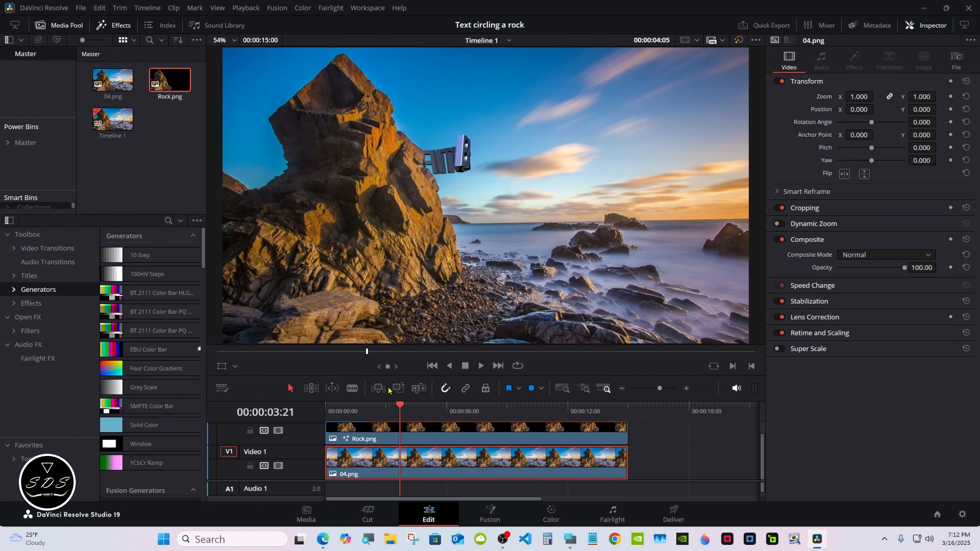
# Play Timeline 1 from its start to review the chrome text circling the rock
pyautogui.press('Home')
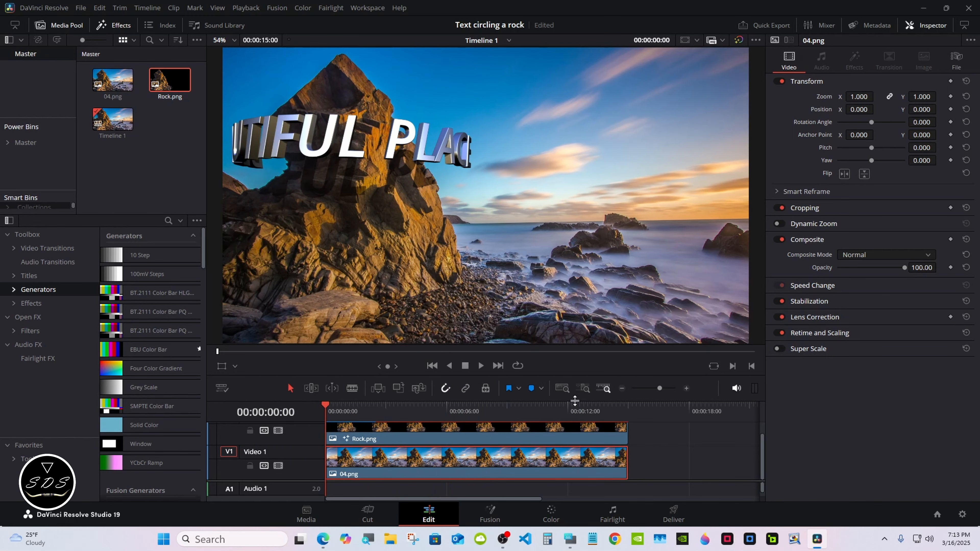
pyautogui.moveTo(575, 401); pyautogui.dragTo(576, 403)
pyautogui.click(602, 436)
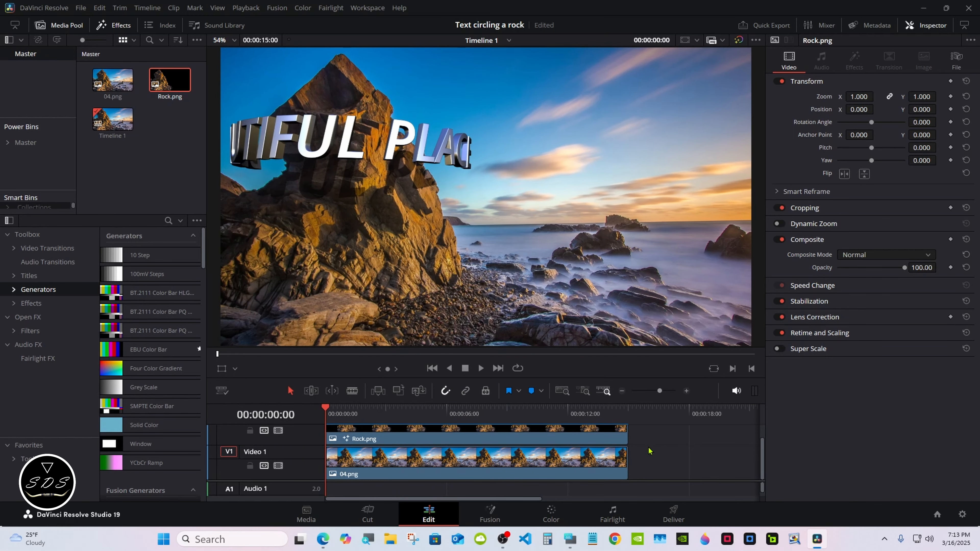
pyautogui.click(480, 369)
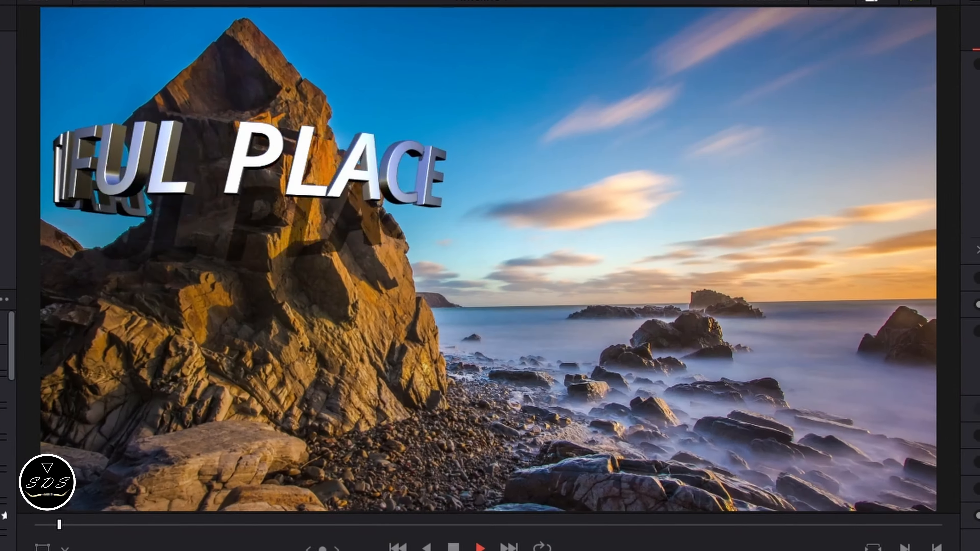